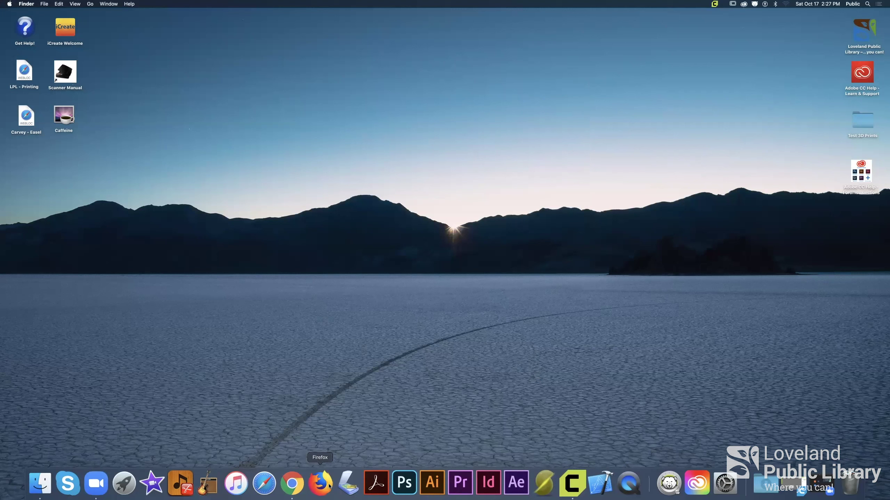
- Open the bookmarked Thingiverse website in Chrome and browse the first two pages of popular designs
{"action": "left_click", "coordinate": [292, 485]}
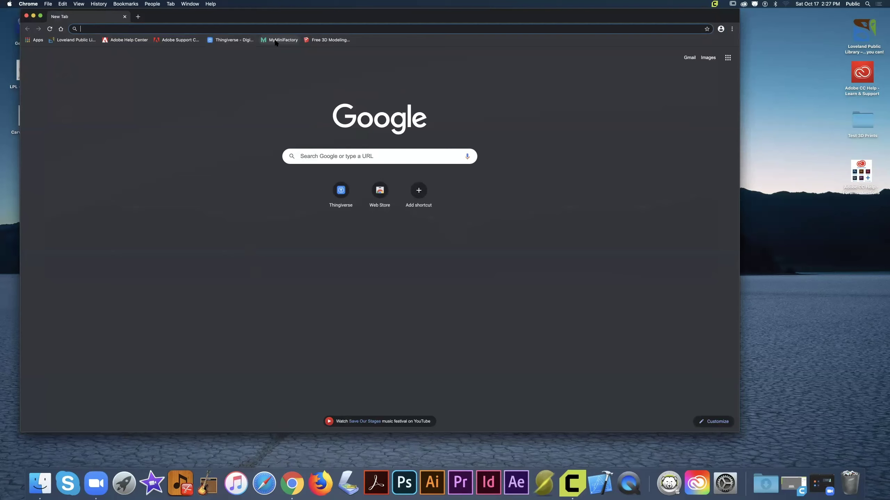
{"action": "left_click", "coordinate": [235, 40]}
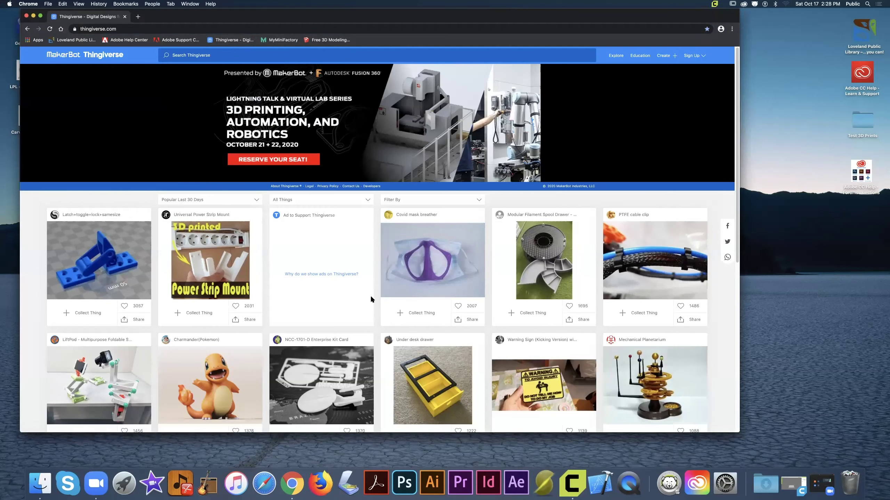
{"action": "scroll", "coordinate": [370, 298], "scroll_direction": "down", "scroll_amount": 10}
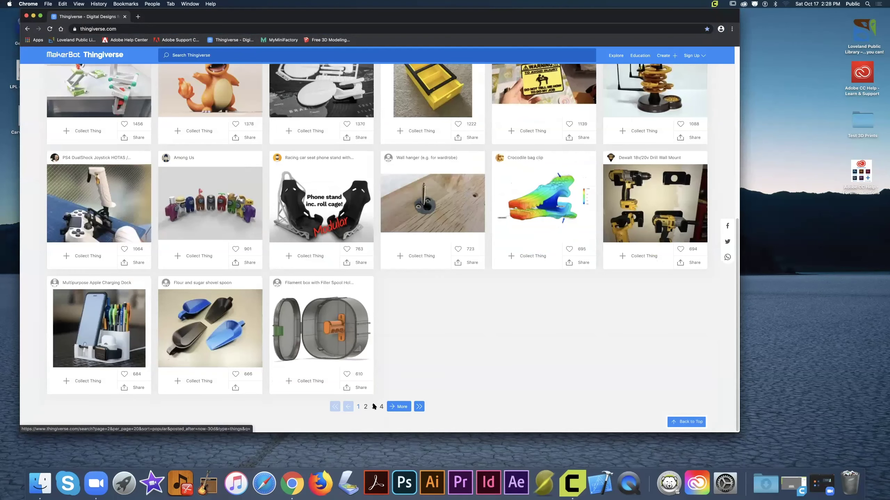
{"action": "left_click", "coordinate": [364, 409]}
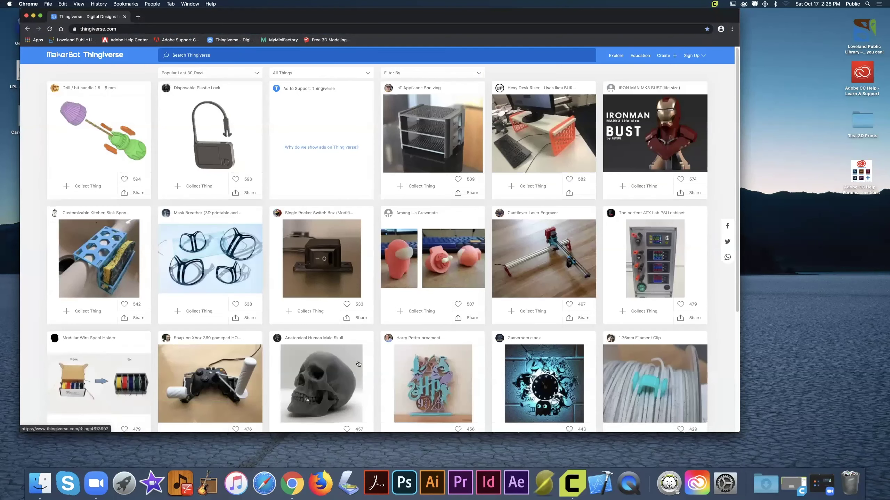
{"action": "scroll", "coordinate": [359, 364], "scroll_direction": "down", "scroll_amount": 5}
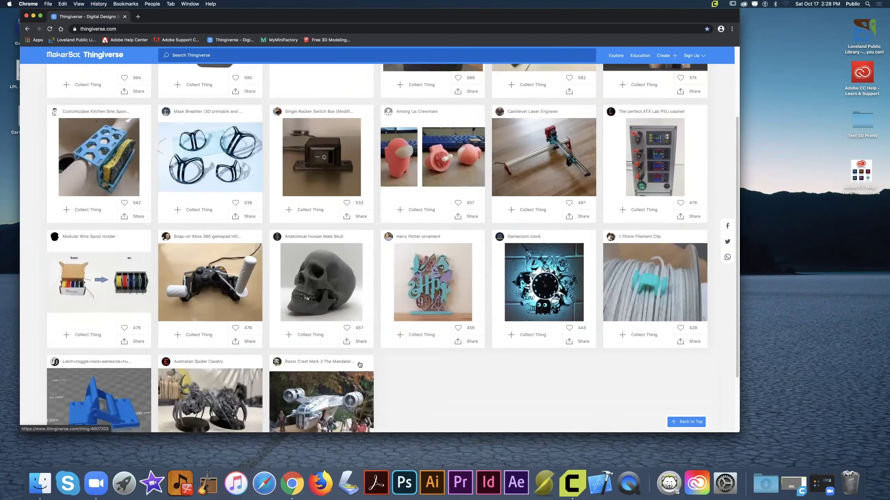
{"action": "scroll", "coordinate": [359, 364], "scroll_direction": "up", "scroll_amount": 5}
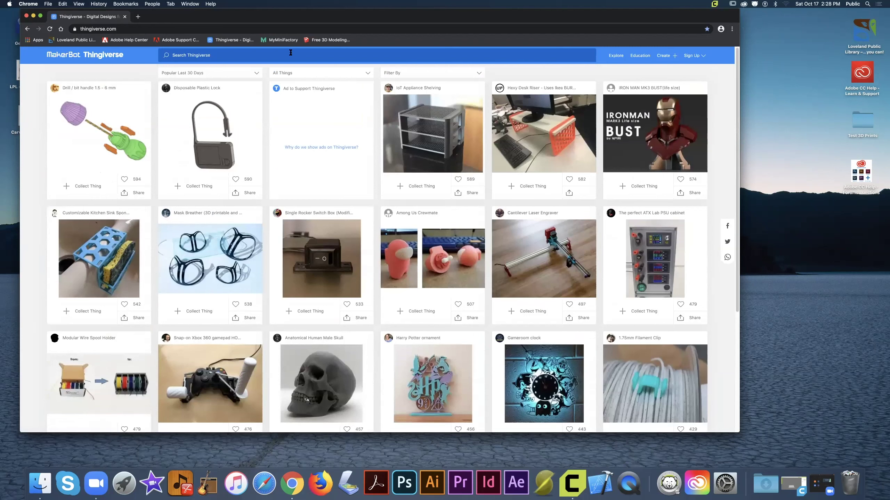
- Search Thingiverse for "dog"
{"action": "mouse_move", "coordinate": [616, 56]}
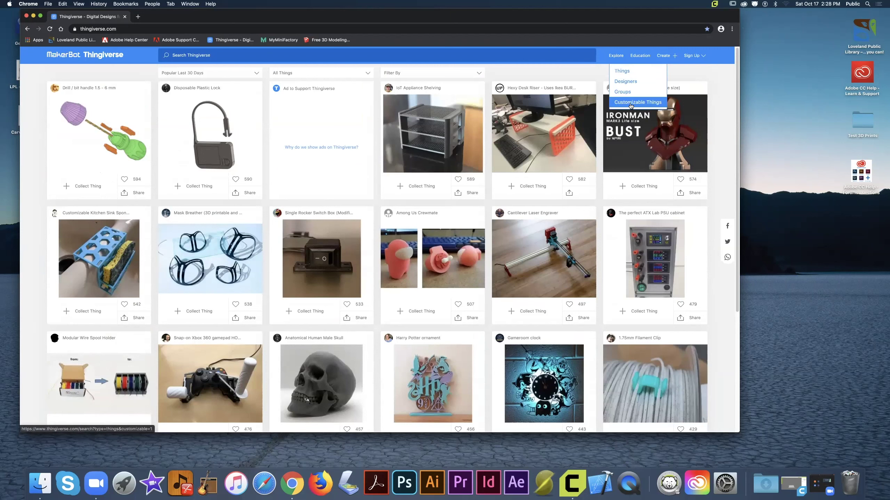
{"action": "left_click", "coordinate": [565, 54]}
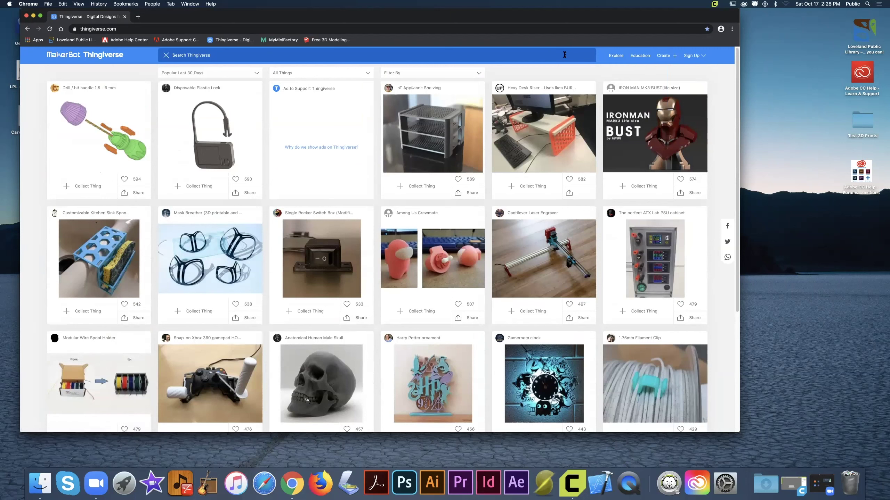
{"action": "type", "text": "dog"}
{"action": "key", "text": "Return"}
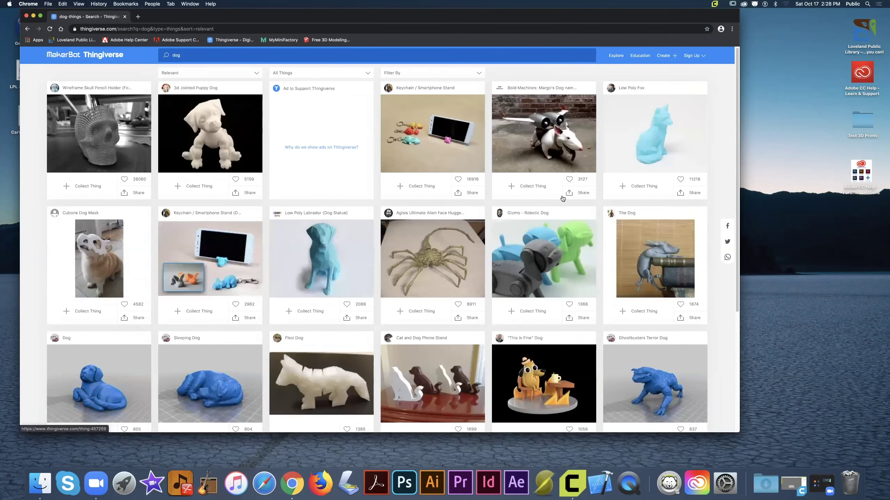
- Browse to the second page of dog results and open the "Low Poly Golden Retriever - Beto" design
{"action": "scroll", "coordinate": [561, 214], "scroll_direction": "down", "scroll_amount": 2}
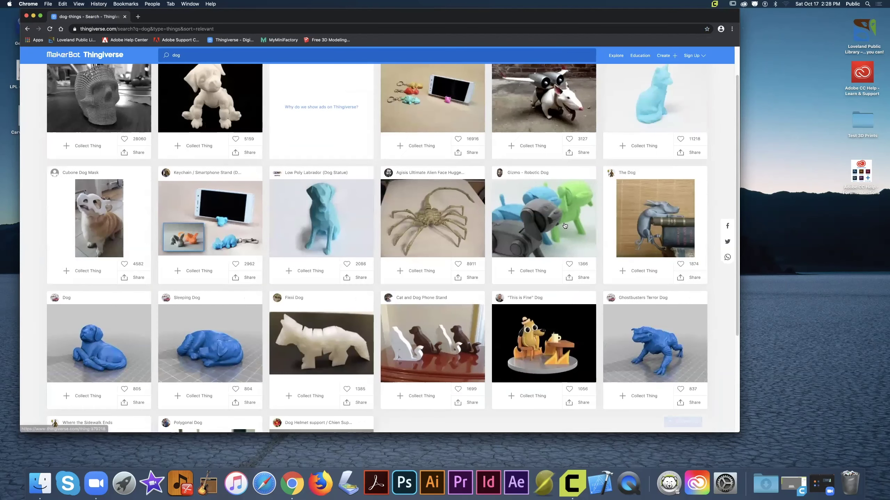
{"action": "scroll", "coordinate": [565, 226], "scroll_direction": "down", "scroll_amount": 5}
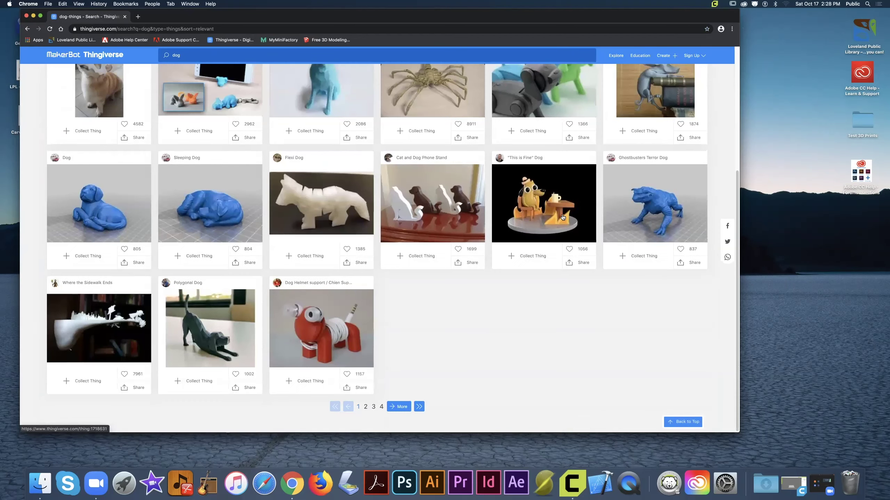
{"action": "left_click", "coordinate": [394, 409]}
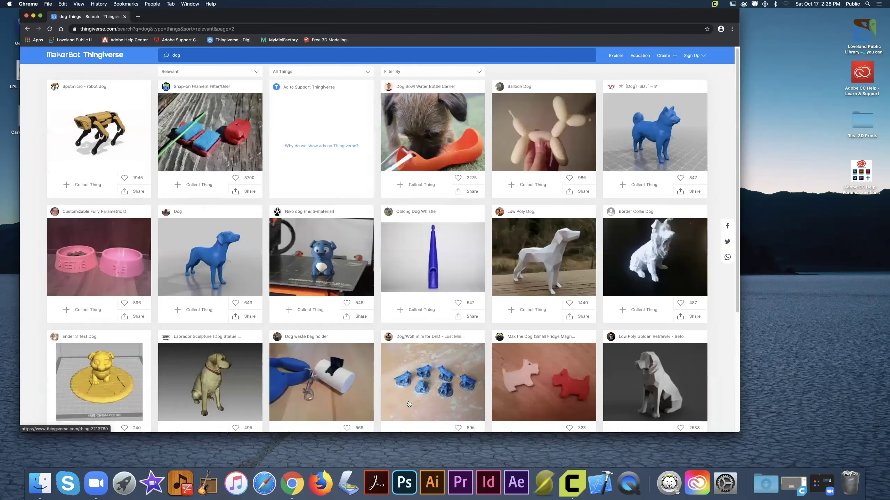
{"action": "scroll", "coordinate": [408, 405], "scroll_direction": "down", "scroll_amount": 5}
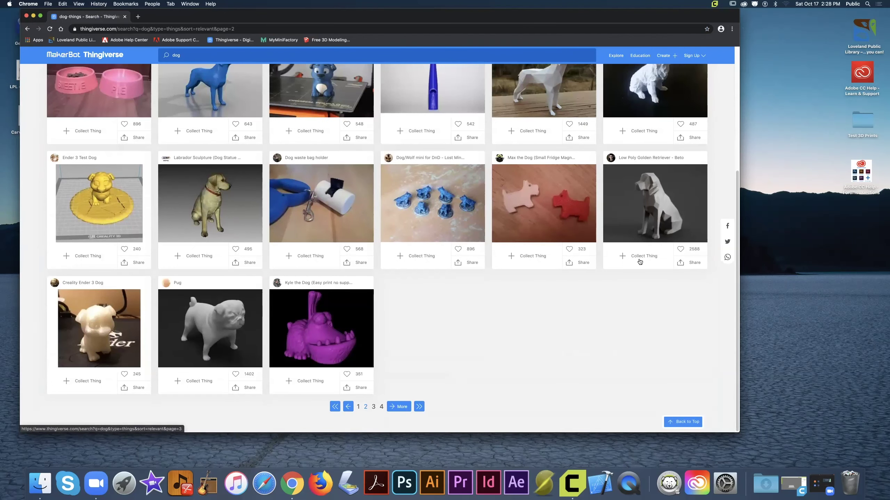
{"action": "left_click", "coordinate": [658, 210]}
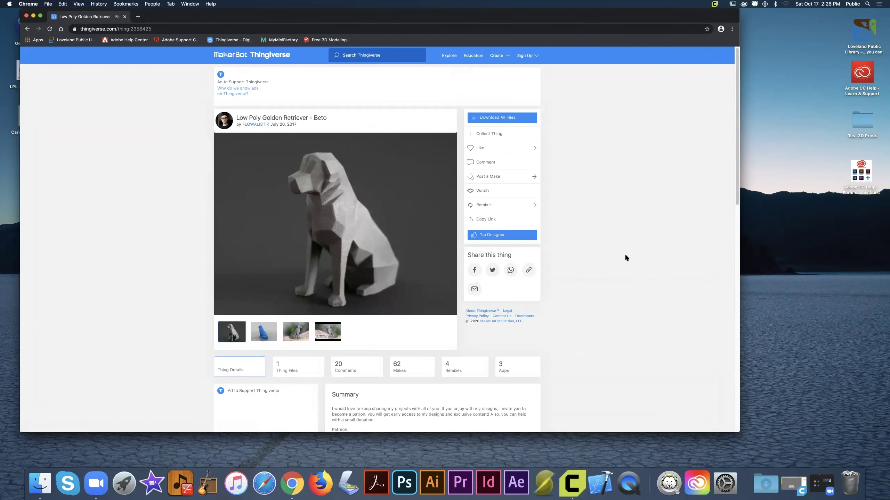
- Look through the golden retriever design's preview images up to the video in its gallery
{"action": "mouse_move", "coordinate": [363, 221]}
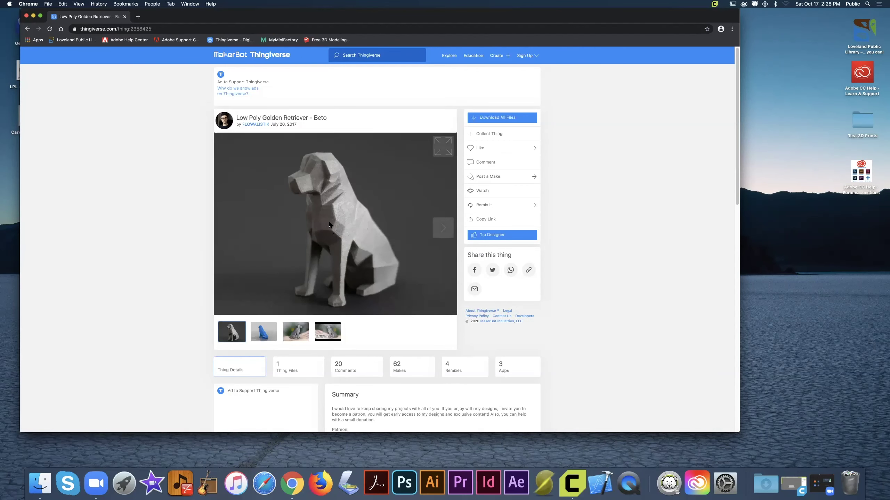
{"action": "left_click", "coordinate": [435, 227]}
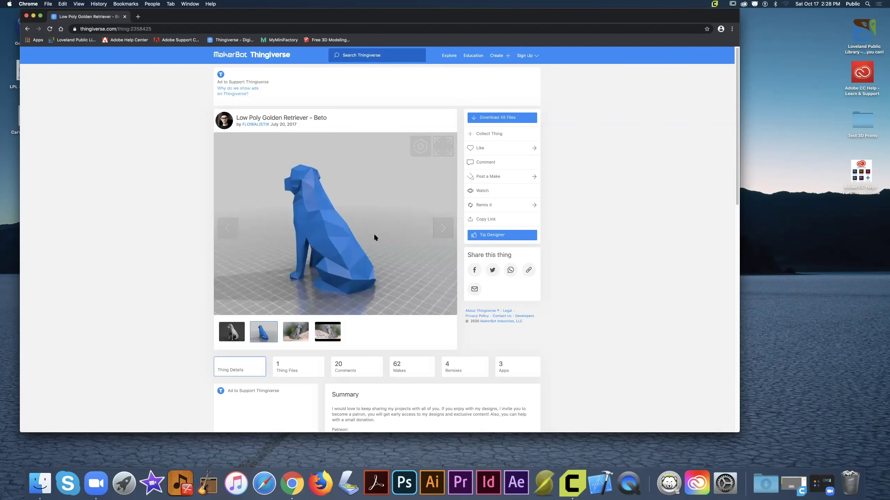
{"action": "left_click", "coordinate": [443, 229]}
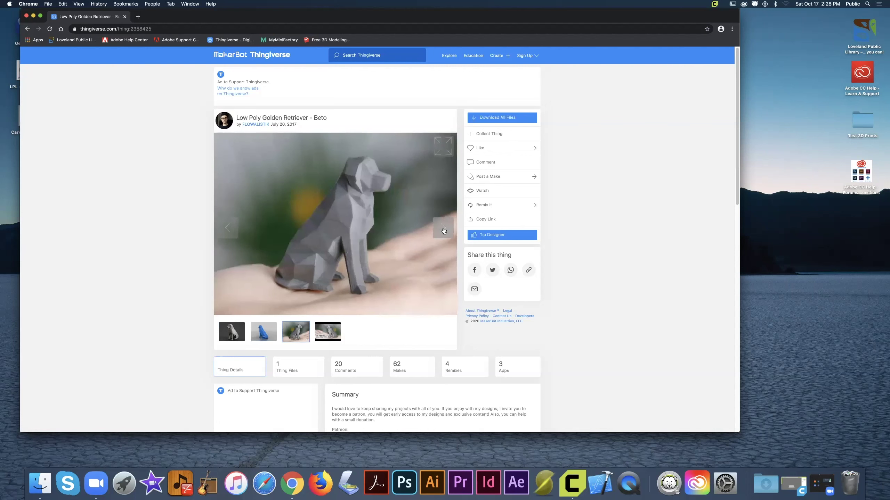
{"action": "left_click", "coordinate": [442, 227]}
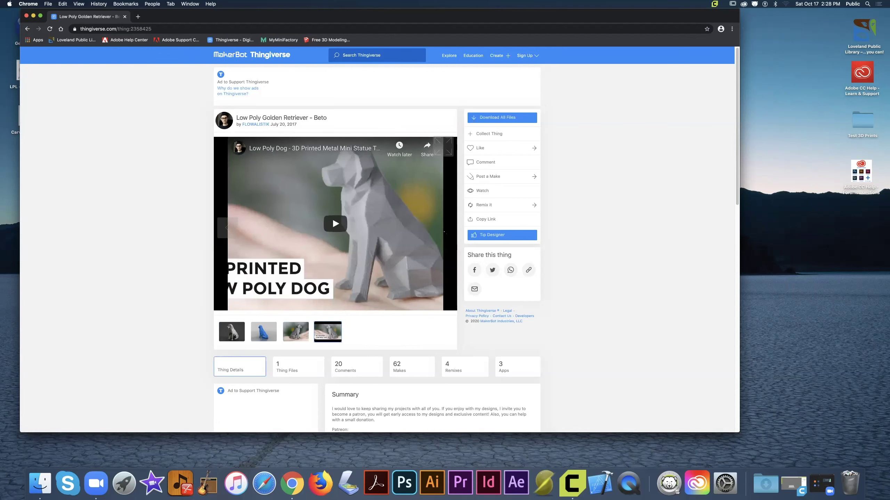
- Read the design's summary, highlighting its support material note, and review the license and related things further down the page
{"action": "scroll", "coordinate": [427, 314], "scroll_direction": "down", "scroll_amount": 5}
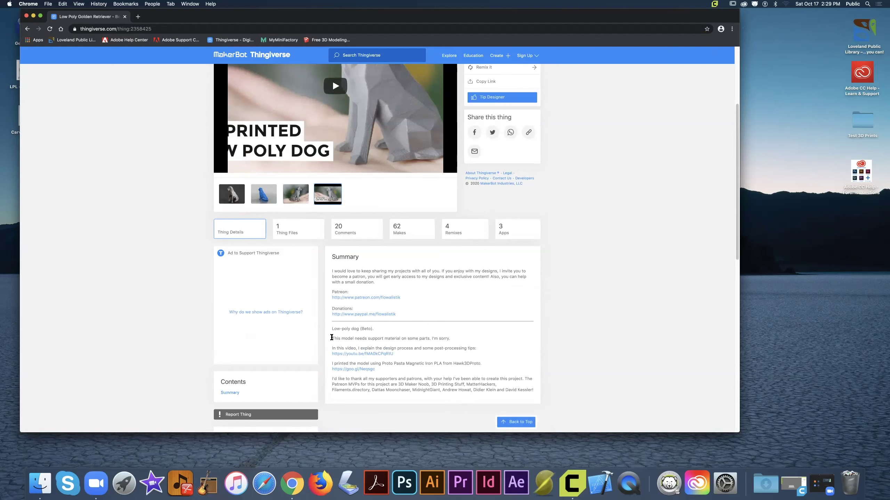
{"action": "left_click_drag", "start_coordinate": [332, 338], "coordinate": [433, 339]}
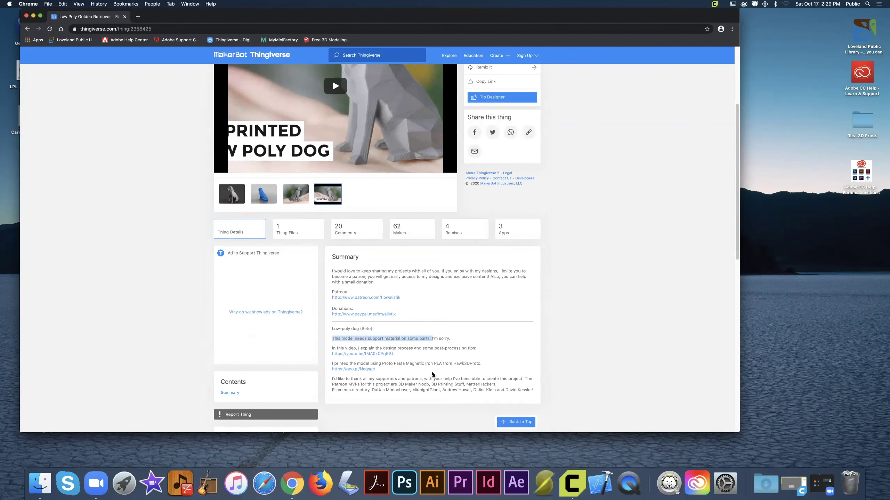
{"action": "scroll", "coordinate": [425, 386], "scroll_direction": "down", "scroll_amount": 5}
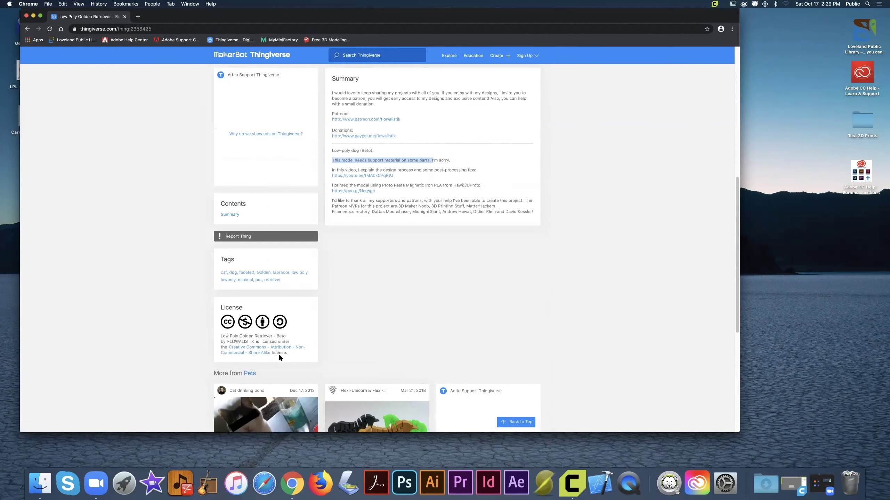
{"action": "scroll", "coordinate": [280, 356], "scroll_direction": "down", "scroll_amount": 7}
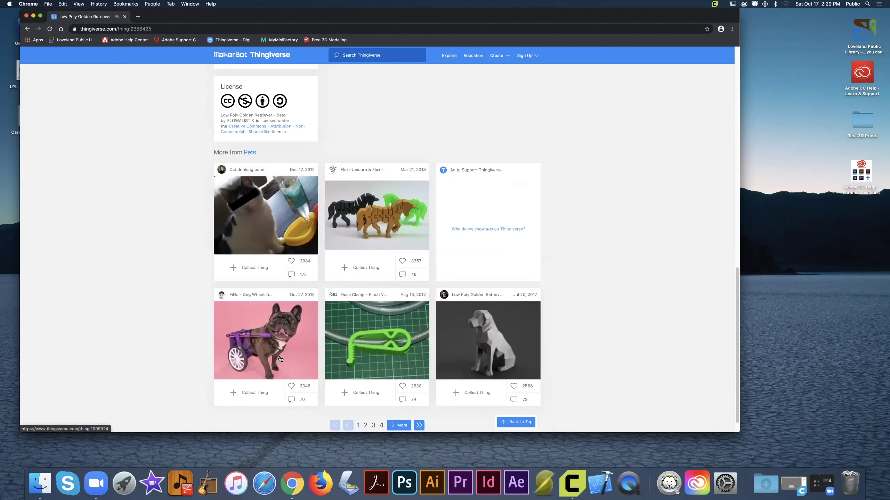
{"action": "scroll", "coordinate": [279, 358], "scroll_direction": "up", "scroll_amount": 12}
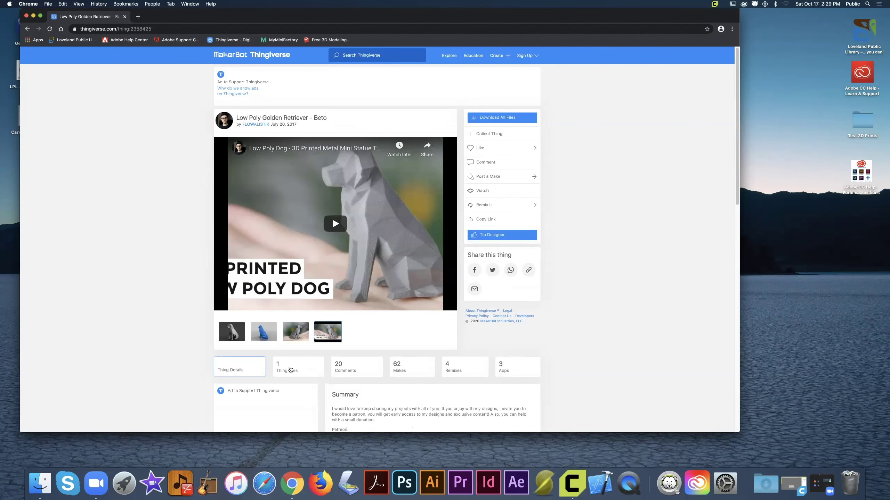
- Show the golden retriever design's files and download beto_lowpoly_flowalistik.STL
{"action": "left_click", "coordinate": [289, 370]}
{"action": "scroll", "coordinate": [267, 371], "scroll_direction": "down", "scroll_amount": 3}
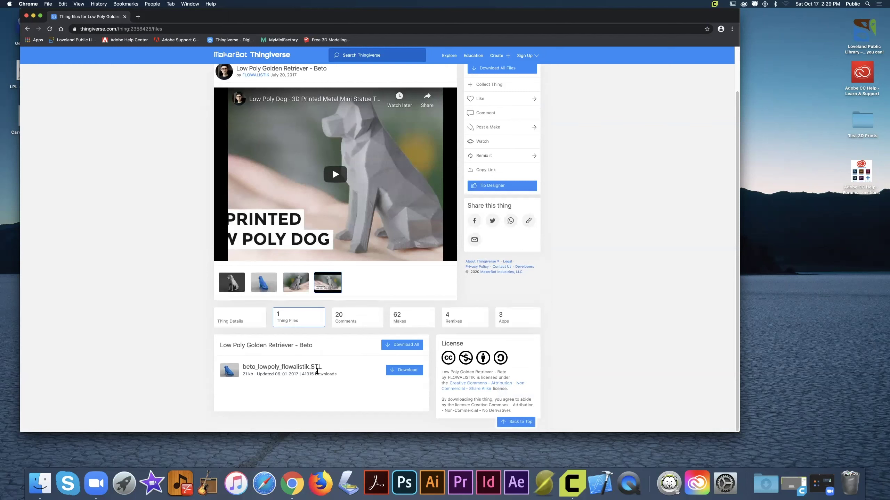
{"action": "left_click", "coordinate": [404, 370]}
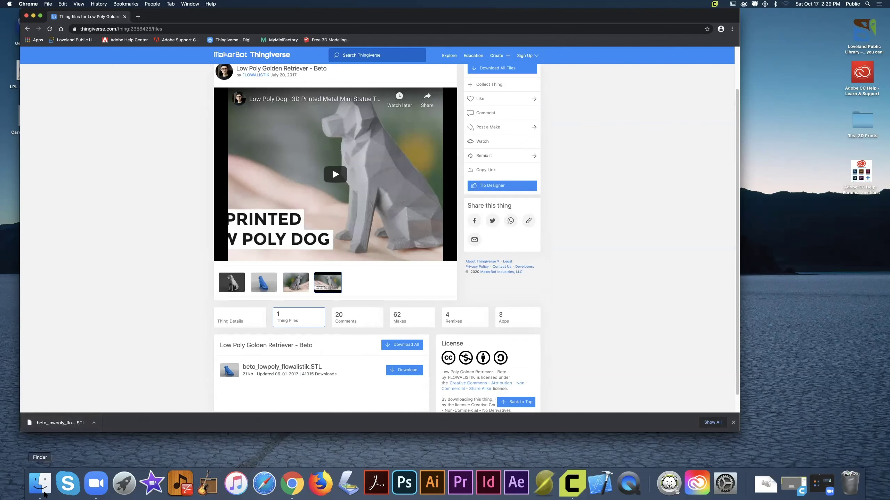
- Locate and select beto_lowpoly_flowalistik.STL in the Downloads folder using Finder
{"action": "left_click", "coordinate": [45, 493]}
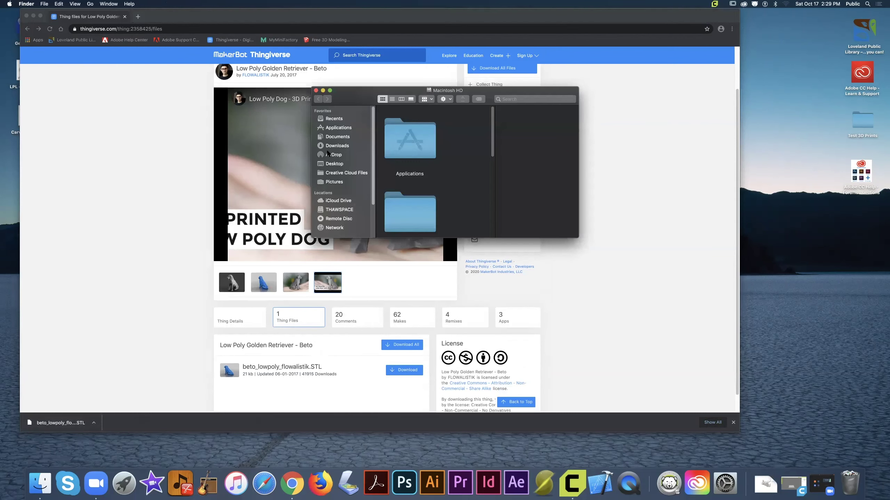
{"action": "left_click", "coordinate": [335, 145]}
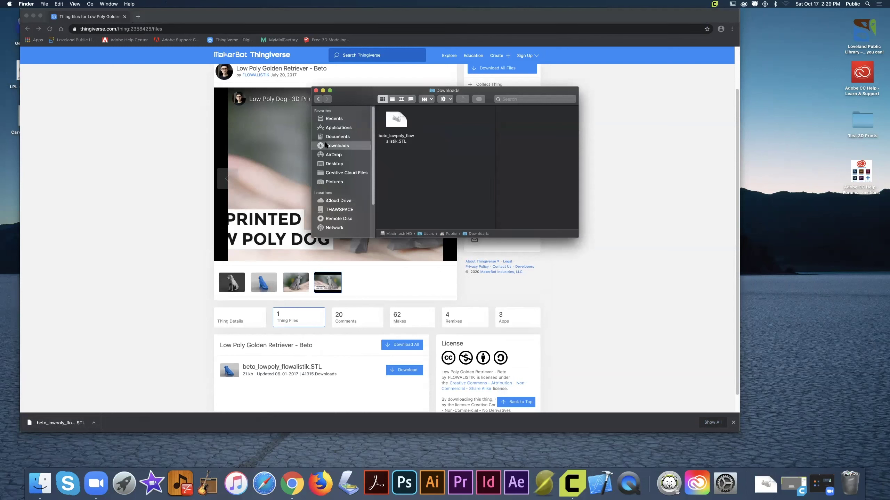
{"action": "left_click", "coordinate": [396, 138]}
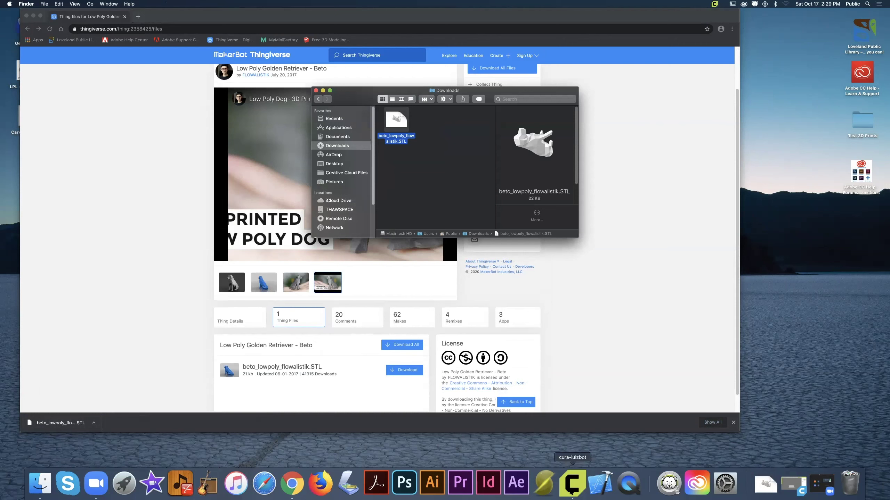
- Switch to Cura LulzBot Edition and inspect the empty build plate from several angles
{"action": "left_click", "coordinate": [562, 489]}
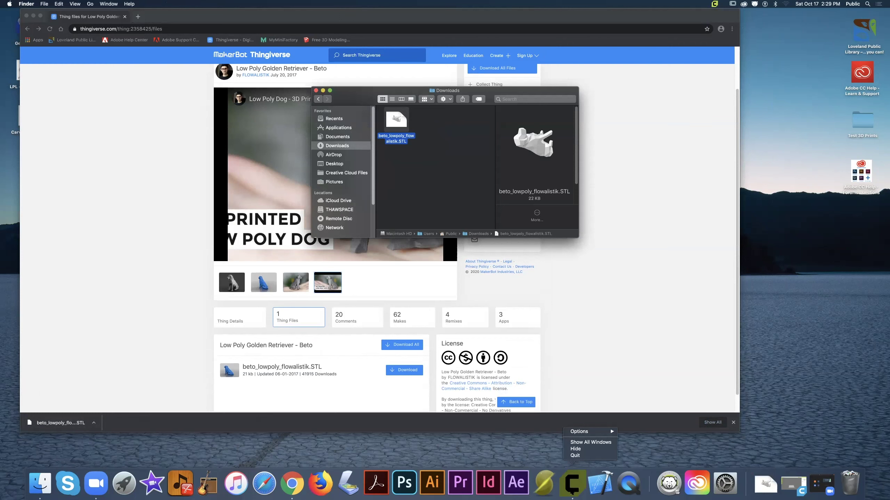
{"action": "left_click", "coordinate": [572, 485]}
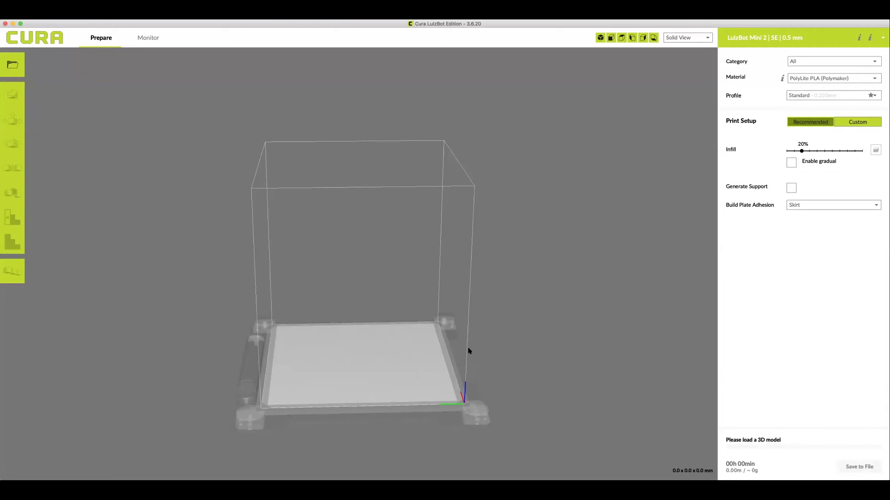
{"action": "right_click", "coordinate": [474, 330]}
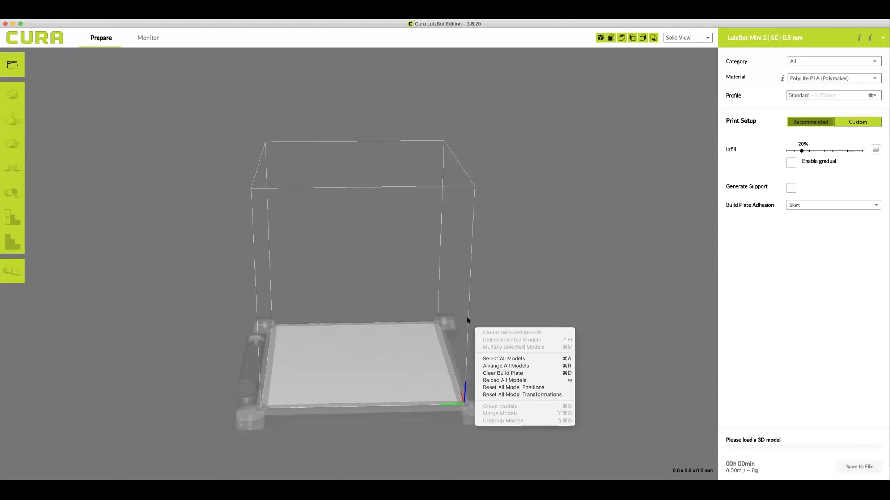
{"action": "left_click", "coordinate": [465, 316]}
{"action": "right_click_drag", "start_coordinate": [464, 313], "coordinate": [409, 327]}
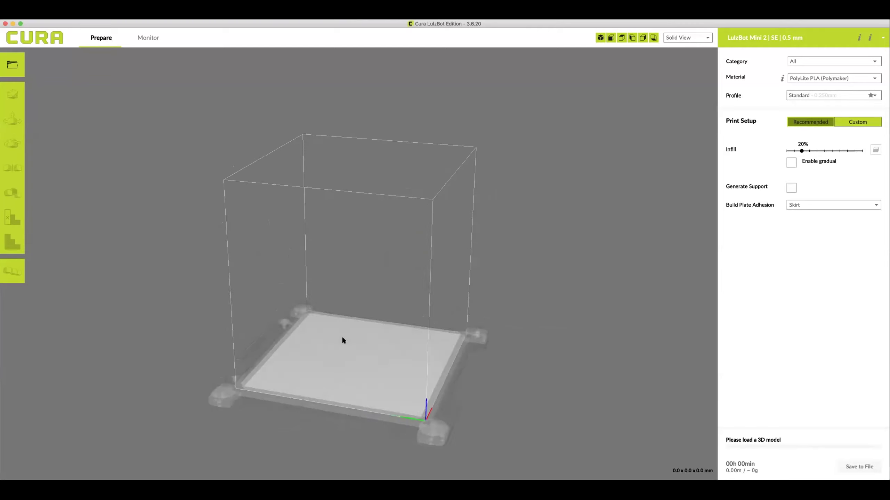
{"action": "right_click_drag", "start_coordinate": [342, 340], "coordinate": [257, 349]}
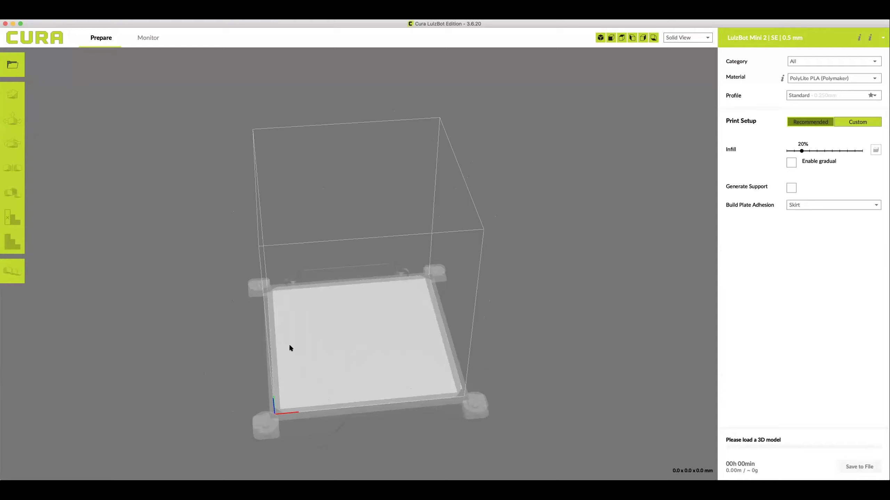
{"action": "right_click", "coordinate": [339, 338]}
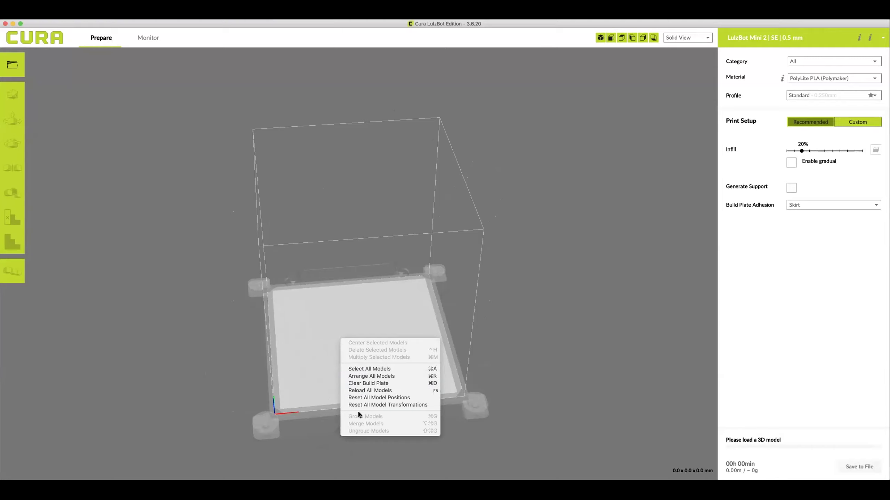
{"action": "left_click", "coordinate": [298, 381]}
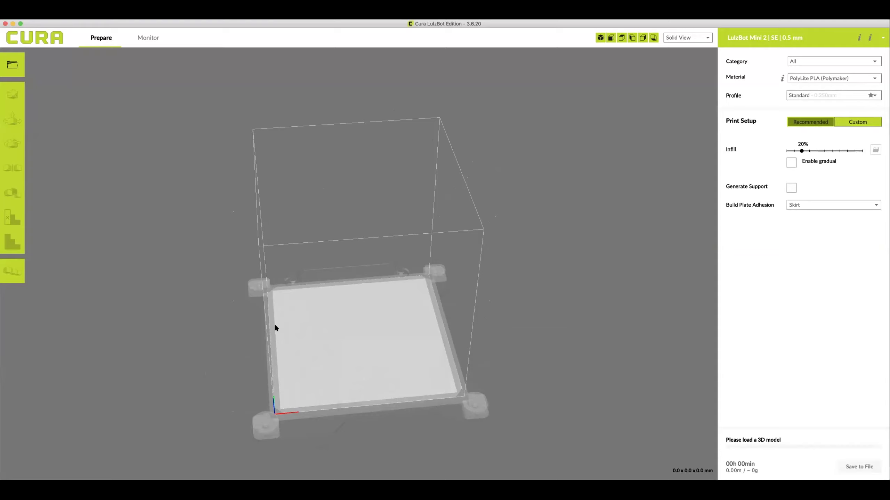
- Load beto_lowpoly_flowalistik.STL from the Downloads folder and inspect the dog model on the build plate from several sides
{"action": "left_click", "coordinate": [11, 65]}
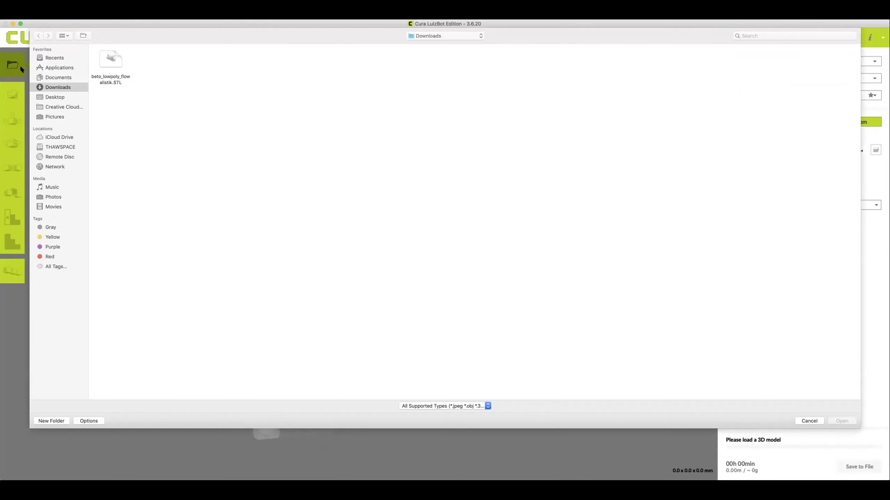
{"action": "left_click", "coordinate": [112, 62]}
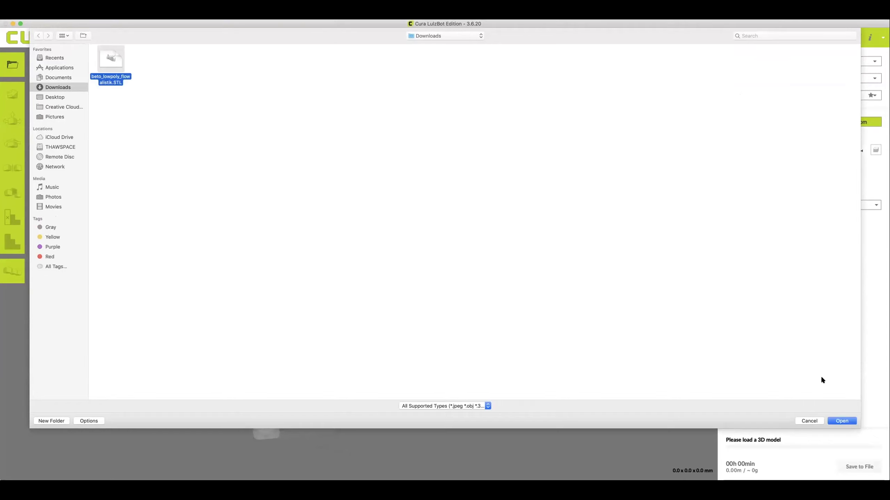
{"action": "left_click", "coordinate": [841, 421]}
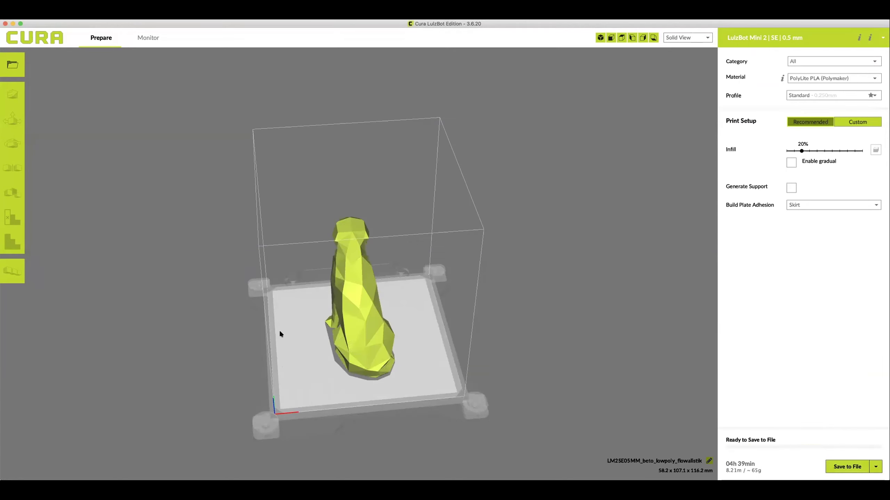
{"action": "right_click_drag", "start_coordinate": [291, 335], "coordinate": [555, 300]}
{"action": "right_click_drag", "start_coordinate": [246, 362], "coordinate": [199, 369]}
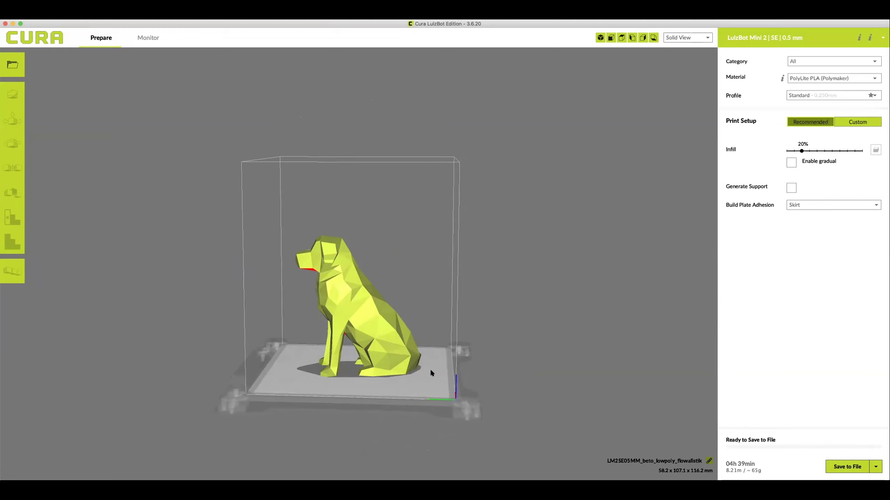
{"action": "right_click_drag", "start_coordinate": [465, 392], "coordinate": [259, 401]}
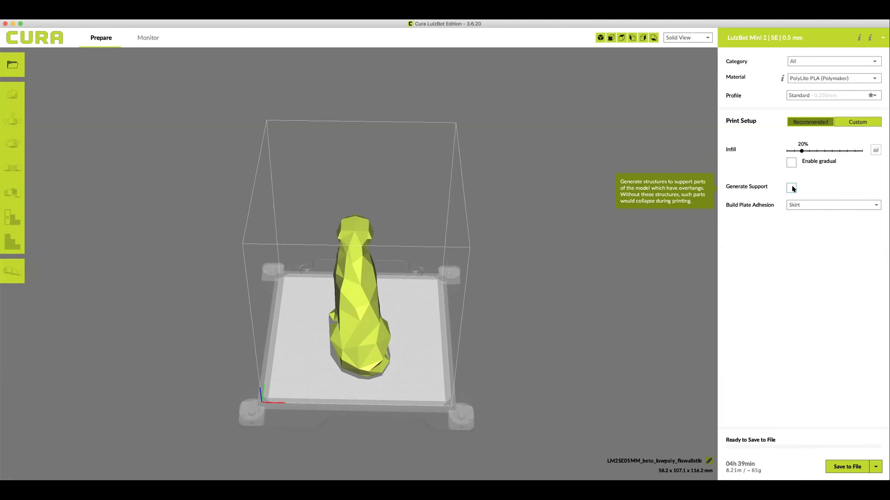
- Review the build plate adhesion options and keep Skirt
{"action": "left_click", "coordinate": [799, 206]}
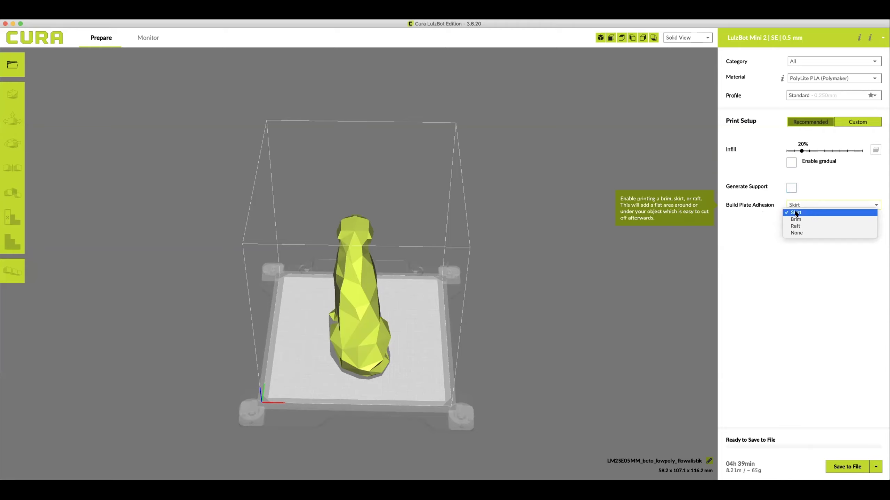
{"action": "left_click", "coordinate": [795, 213]}
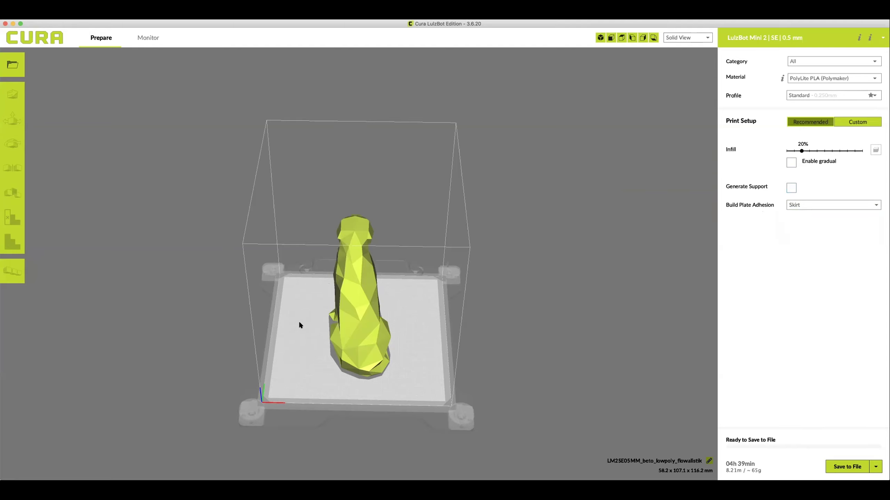
- Select the dog and try moving it along the X and Y axes, then center it on the build plate
{"action": "right_click_drag", "start_coordinate": [302, 324], "coordinate": [446, 307]}
{"action": "left_click", "coordinate": [345, 286]}
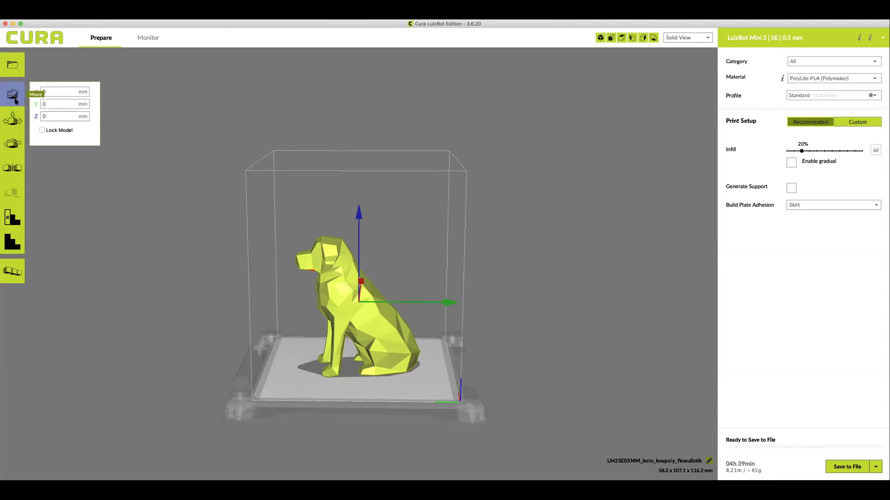
{"action": "mouse_move", "coordinate": [447, 301]}
{"action": "left_mouse_down"}
{"action": "mouse_move", "coordinate": [466, 306]}
{"action": "mouse_move", "coordinate": [429, 301]}
{"action": "mouse_move", "coordinate": [454, 307]}
{"action": "mouse_move", "coordinate": [441, 303]}
{"action": "left_mouse_up"}
{"action": "left_click_drag", "start_coordinate": [354, 283], "coordinate": [357, 307]}
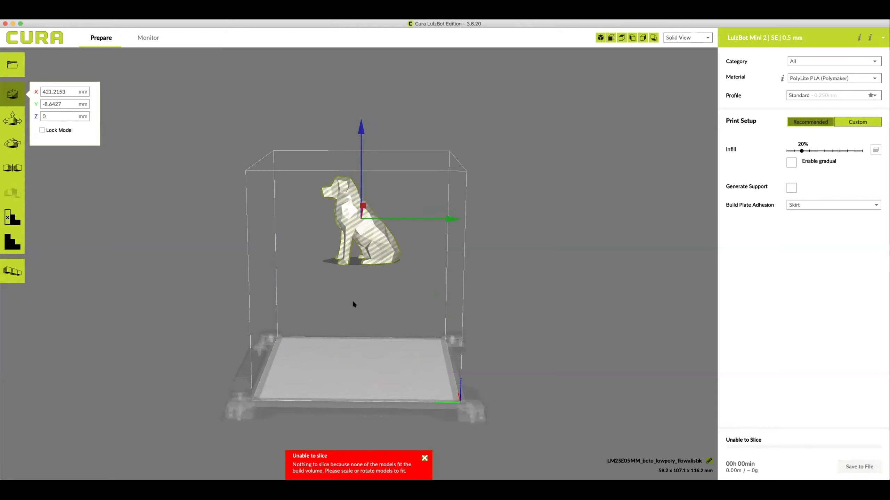
{"action": "left_click_drag", "start_coordinate": [366, 208], "coordinate": [352, 231]}
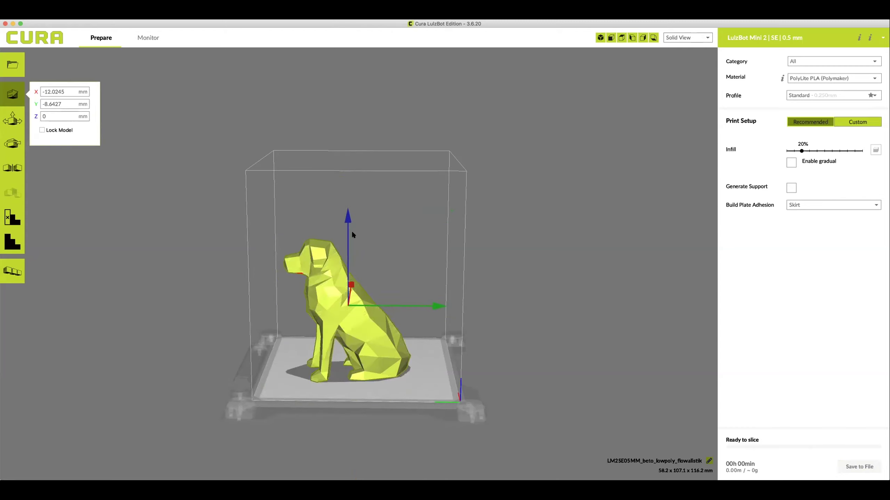
{"action": "right_click", "coordinate": [336, 308]}
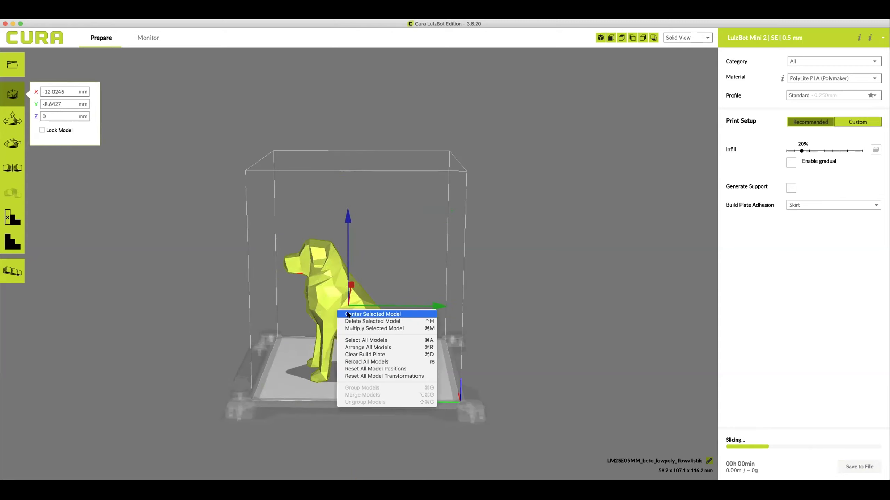
{"action": "left_click", "coordinate": [373, 314]}
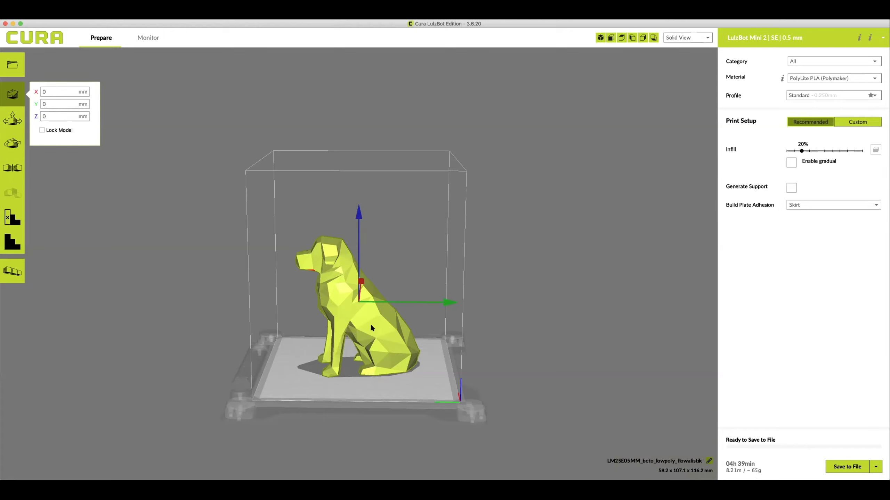
- Scale the dog uniformly to 80%
{"action": "left_click", "coordinate": [13, 121]}
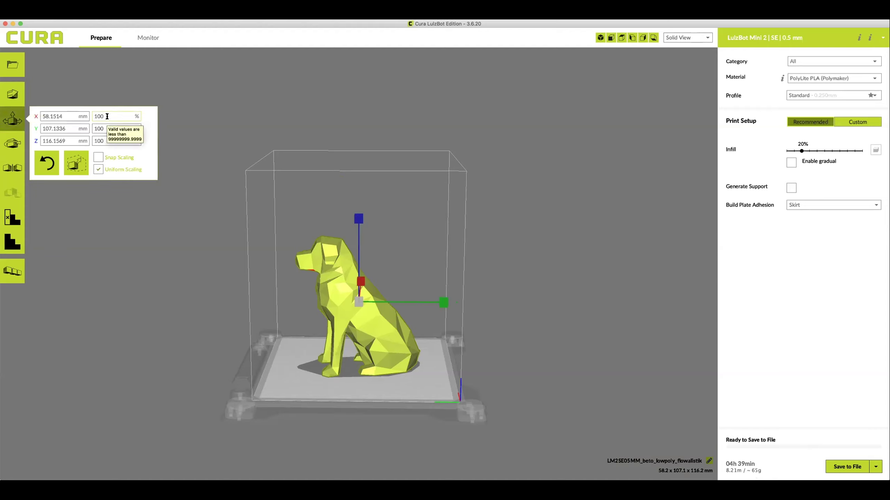
{"action": "key", "text": "super+a"}
{"action": "type", "text": "80"}
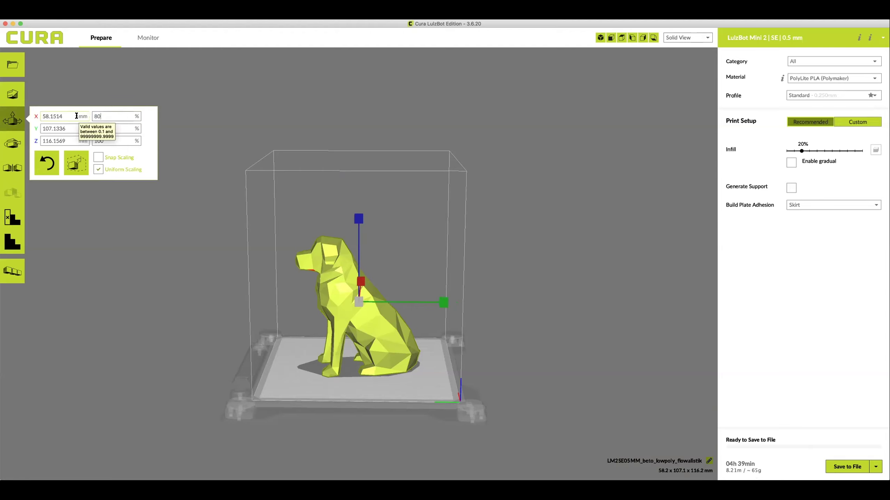
{"action": "key", "text": "Return"}
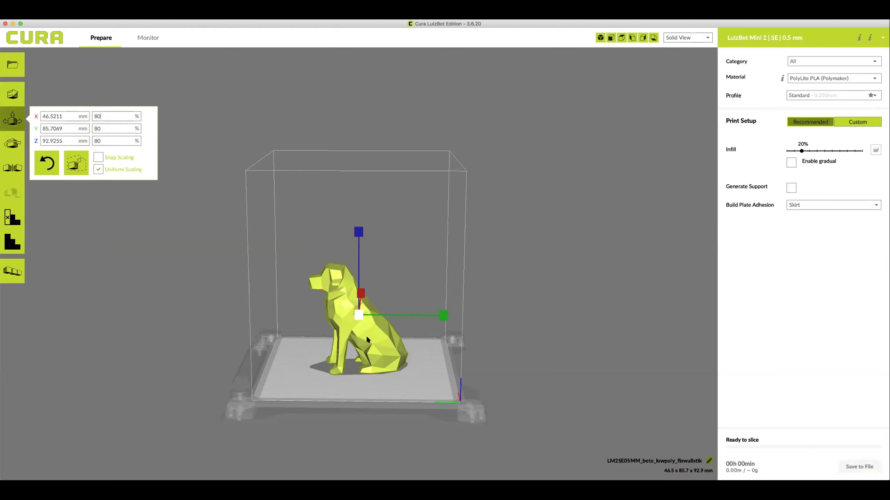
- Turn off uniform scaling and try Y at 50% and Z at about 22%, resetting the dog's scale after each
{"action": "left_click", "coordinate": [97, 170]}
{"action": "double_click", "coordinate": [95, 128]}
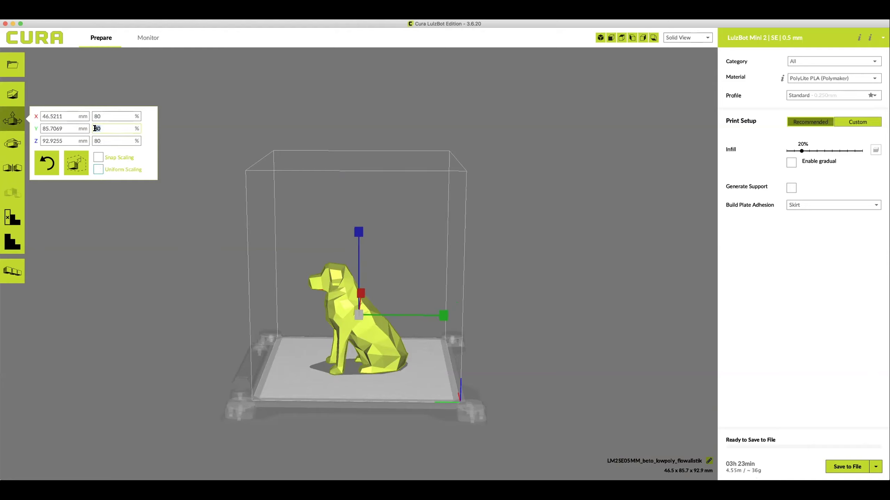
{"action": "type", "text": "50"}
{"action": "key", "text": "Return"}
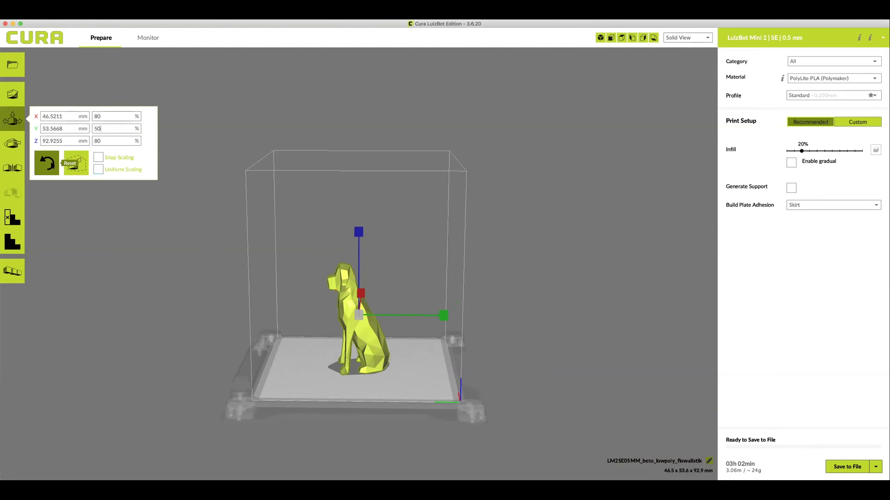
{"action": "left_click", "coordinate": [76, 164]}
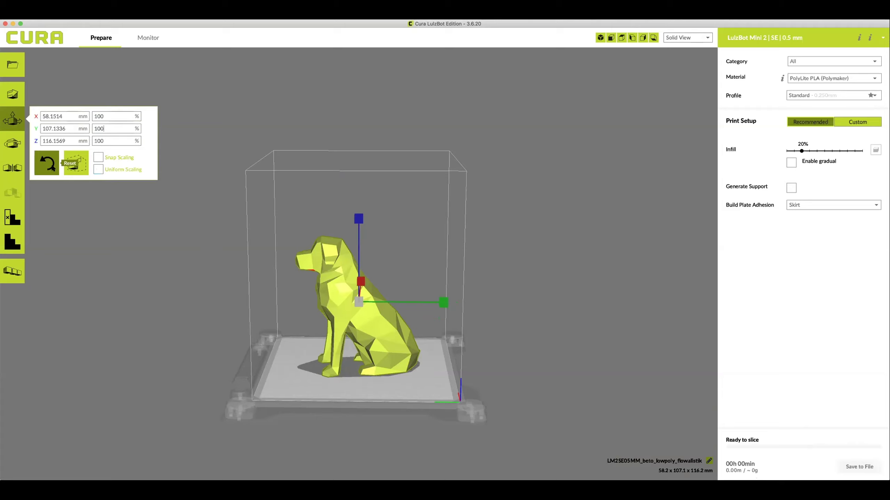
{"action": "left_click_drag", "start_coordinate": [360, 219], "coordinate": [358, 324]}
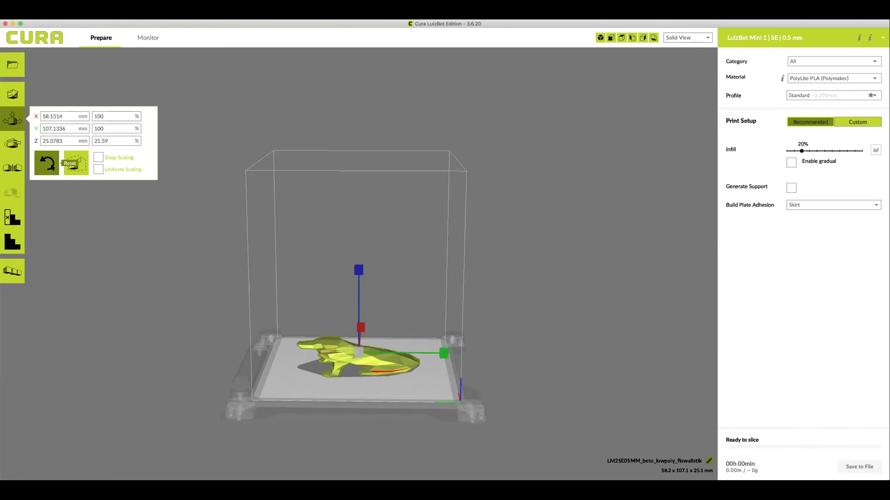
{"action": "left_click", "coordinate": [52, 165]}
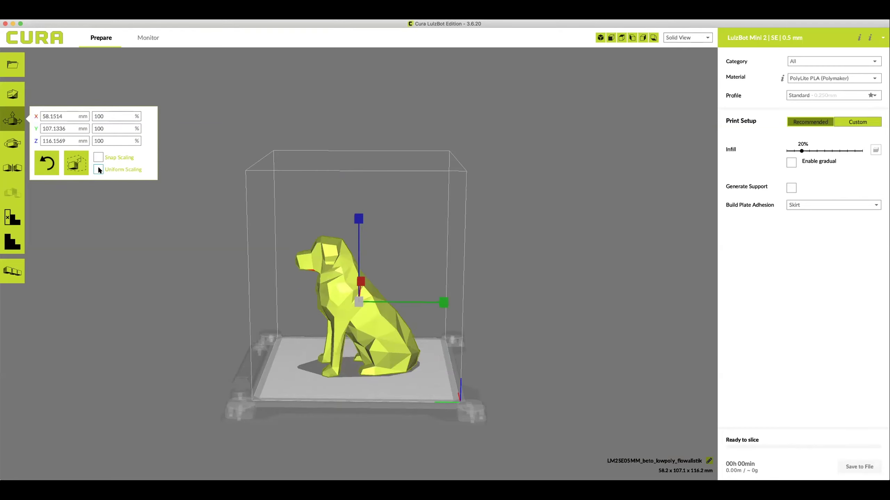
- Re-enable uniform scaling, shrink the dog to about 41% of its original size, and enable snap scaling
{"action": "left_click", "coordinate": [99, 170]}
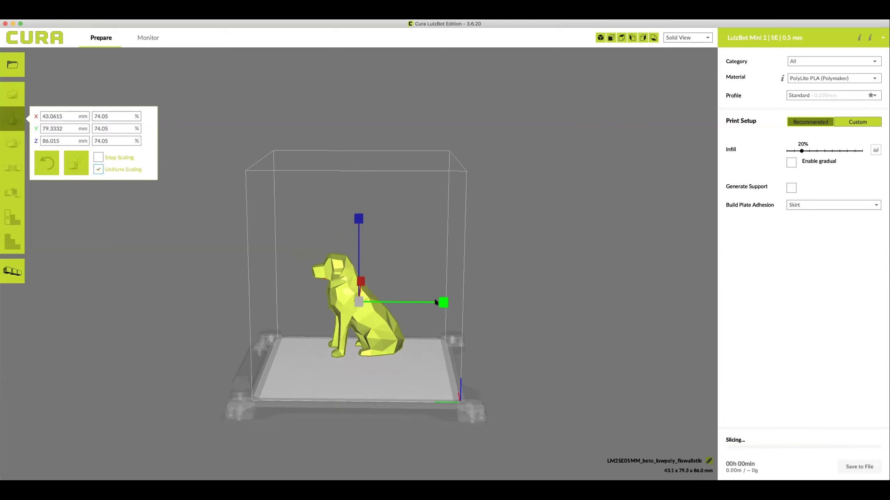
{"action": "left_click_drag", "start_coordinate": [435, 302], "coordinate": [411, 398]}
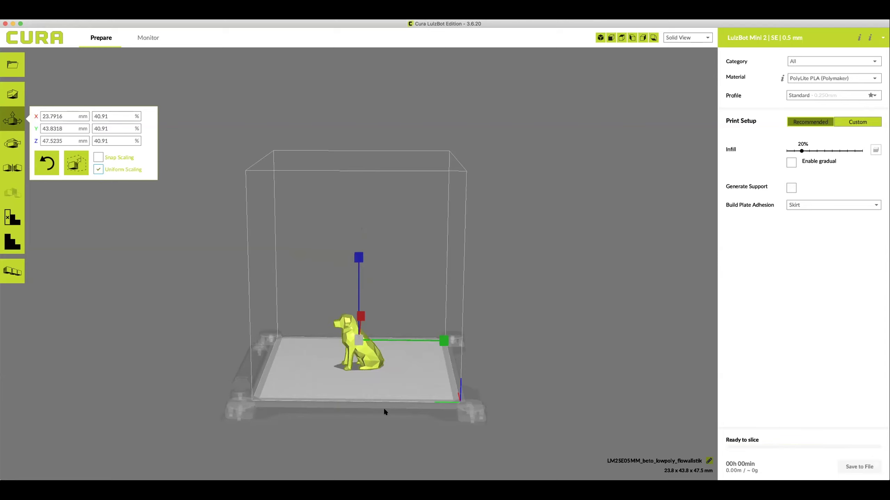
{"action": "scroll", "coordinate": [384, 409], "scroll_direction": "down", "scroll_amount": 3}
{"action": "scroll", "coordinate": [383, 412], "scroll_direction": "up", "scroll_amount": 6}
{"action": "scroll", "coordinate": [384, 416], "scroll_direction": "up", "scroll_amount": 2}
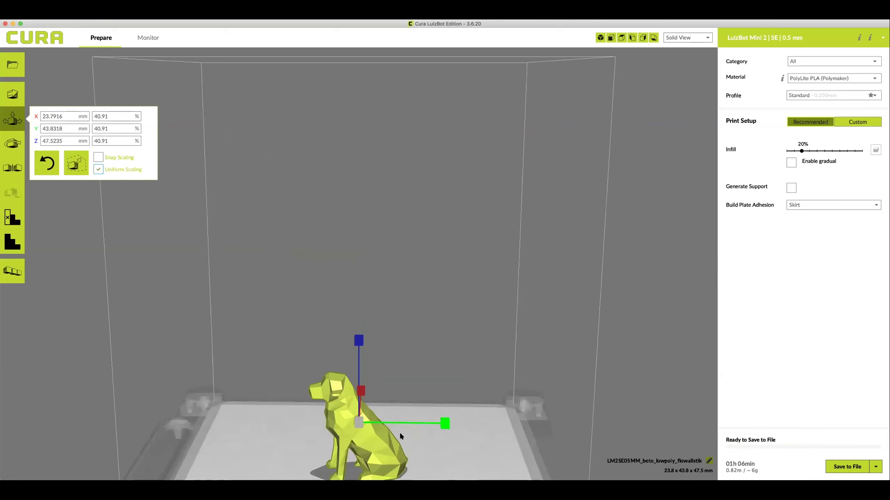
{"action": "right_click_drag", "start_coordinate": [438, 456], "coordinate": [450, 332]}
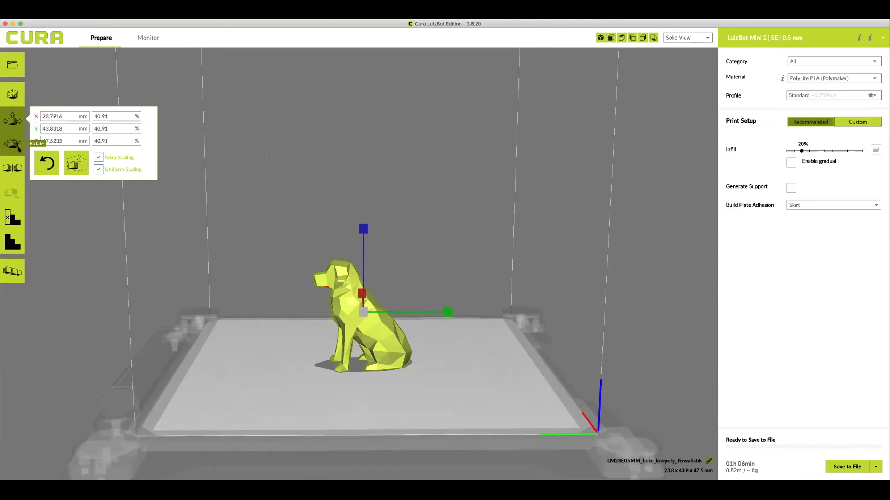
- Rotate the dog 179° around the Z axis and 179° around the X axis with snap rotation on
{"action": "left_click", "coordinate": [18, 146]}
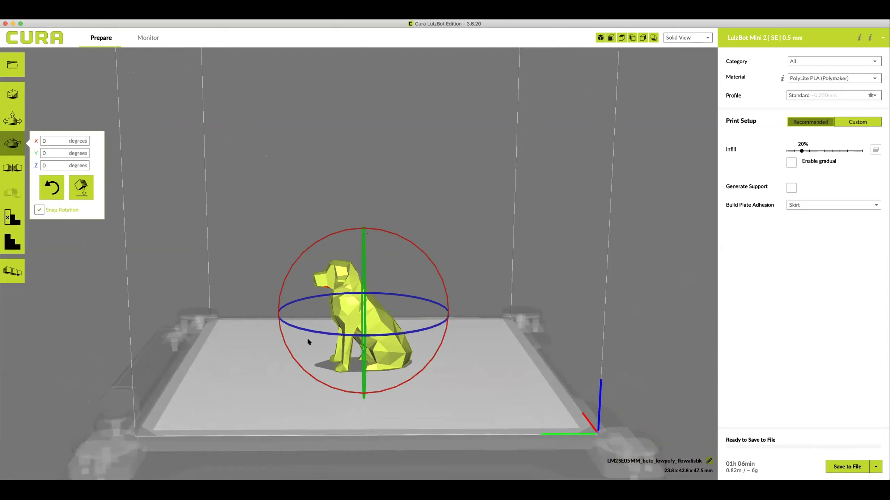
{"action": "left_click_drag", "start_coordinate": [300, 331], "coordinate": [508, 249]}
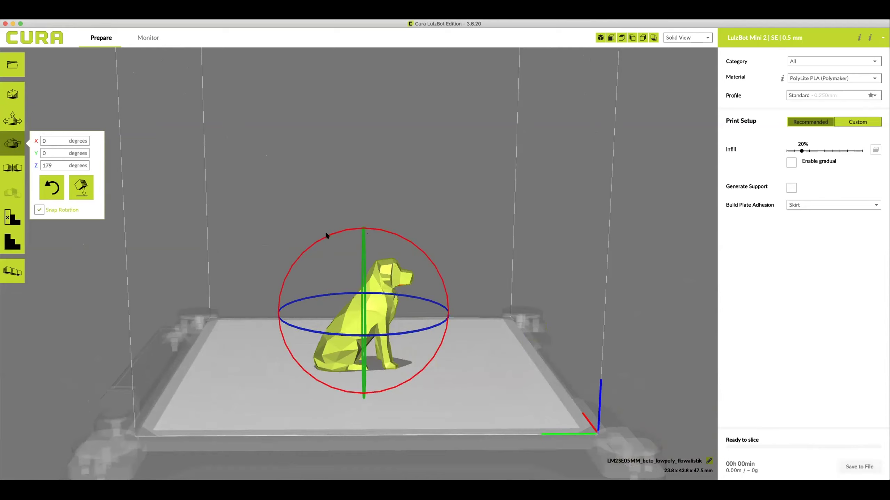
{"action": "left_click_drag", "start_coordinate": [446, 291], "coordinate": [357, 362]}
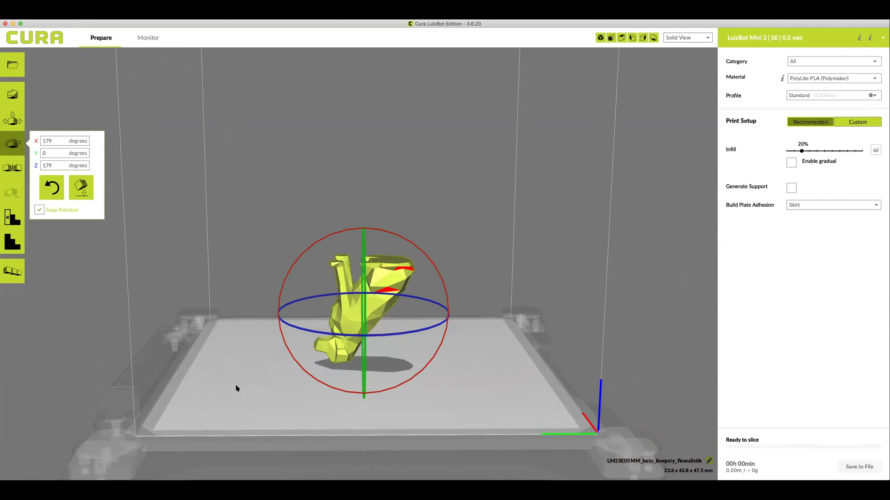
{"action": "right_click_drag", "start_coordinate": [242, 323], "coordinate": [249, 385]}
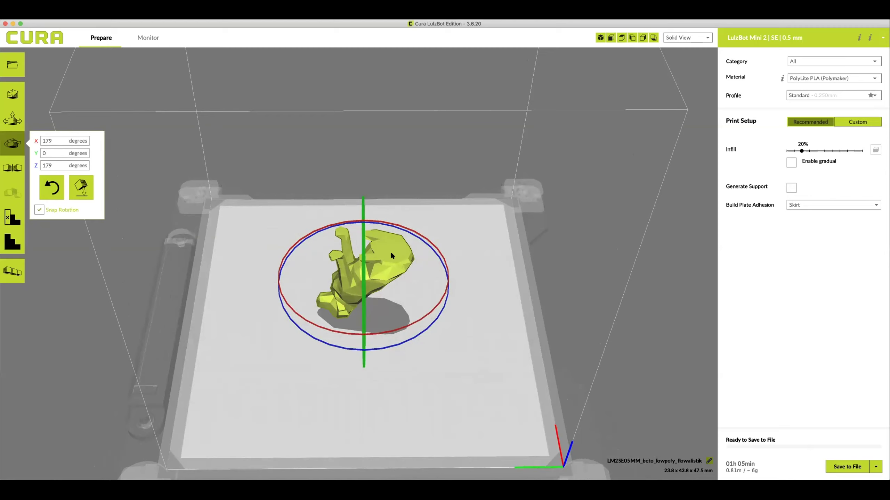
- Lay the upside-down dog flat on the build plate, then reset its rotation
{"action": "left_click", "coordinate": [83, 191]}
{"action": "right_click_drag", "start_coordinate": [284, 381], "coordinate": [320, 322]}
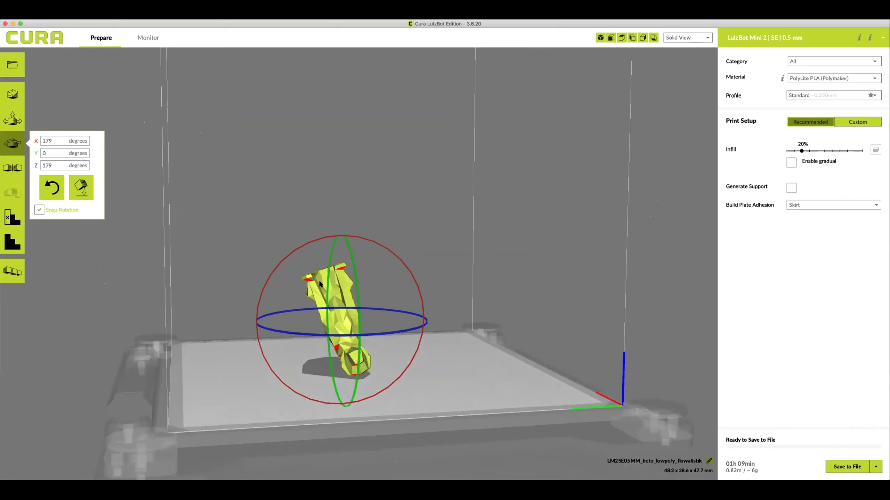
{"action": "left_click", "coordinate": [48, 191]}
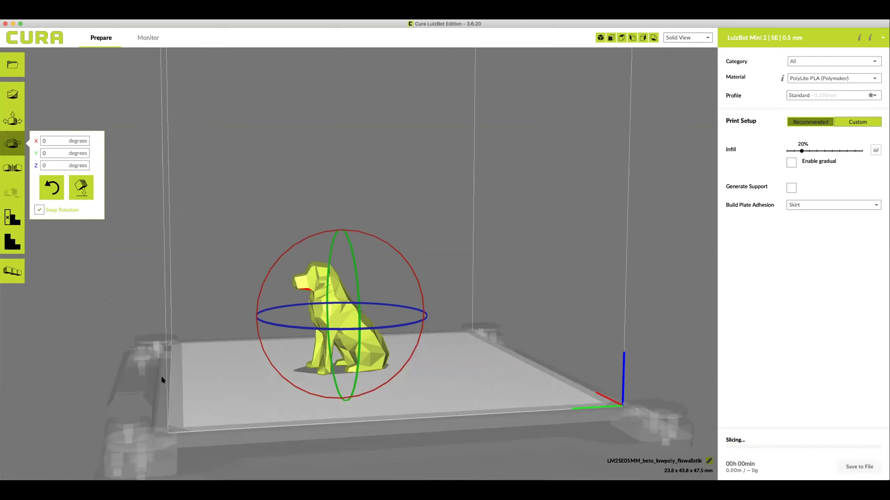
{"action": "right_click_drag", "start_coordinate": [212, 403], "coordinate": [189, 408]}
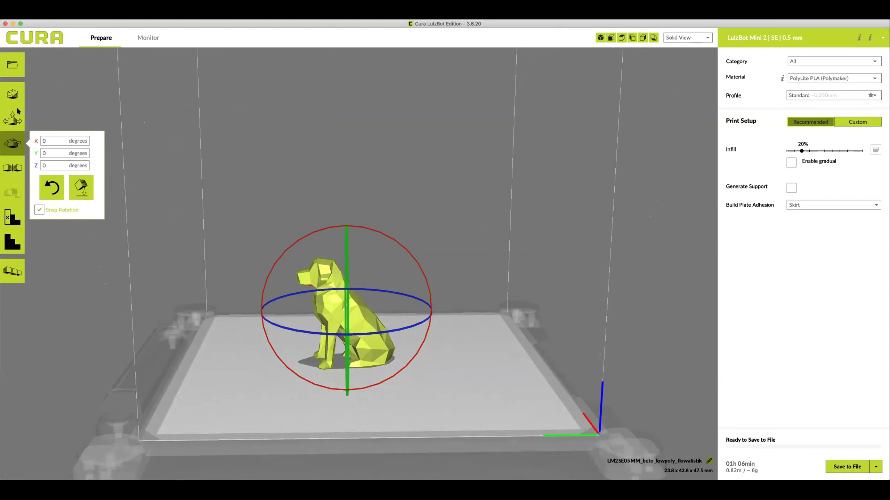
- Deselect the dog, inspect its overhangs from a low angle, and enable support generation
{"action": "left_click", "coordinate": [13, 93]}
{"action": "right_click_drag", "start_coordinate": [344, 382], "coordinate": [411, 358]}
{"action": "left_click", "coordinate": [408, 355]}
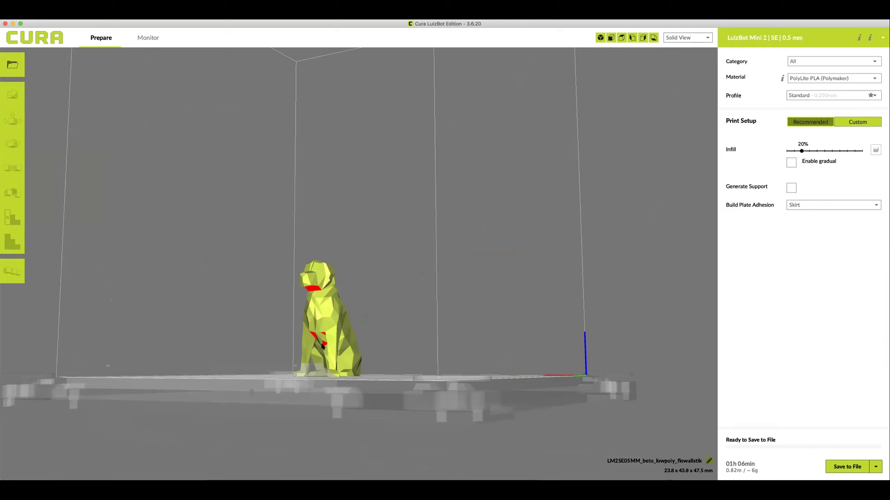
{"action": "left_click", "coordinate": [791, 186]}
{"action": "mouse_move", "coordinate": [741, 467]}
- Switch to Layer View to preview the sliced dog from the side with its supports and skirt
{"action": "right_click_drag", "start_coordinate": [477, 358], "coordinate": [322, 393]}
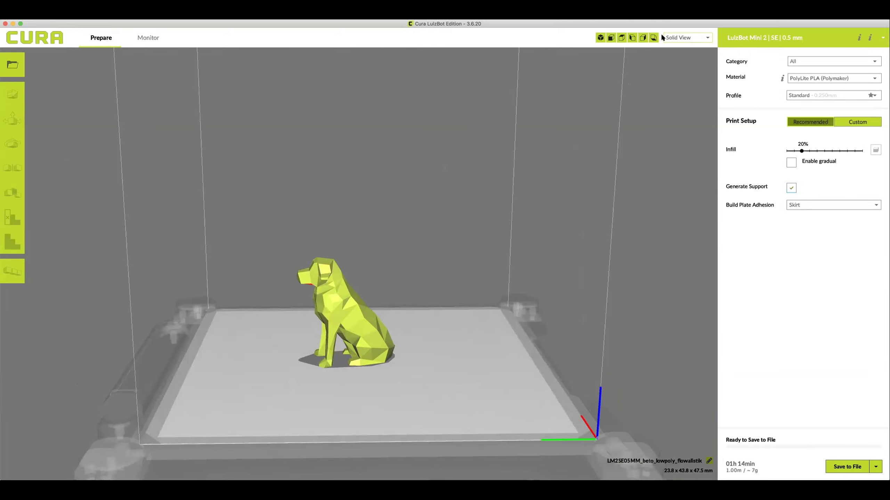
{"action": "left_click", "coordinate": [682, 38]}
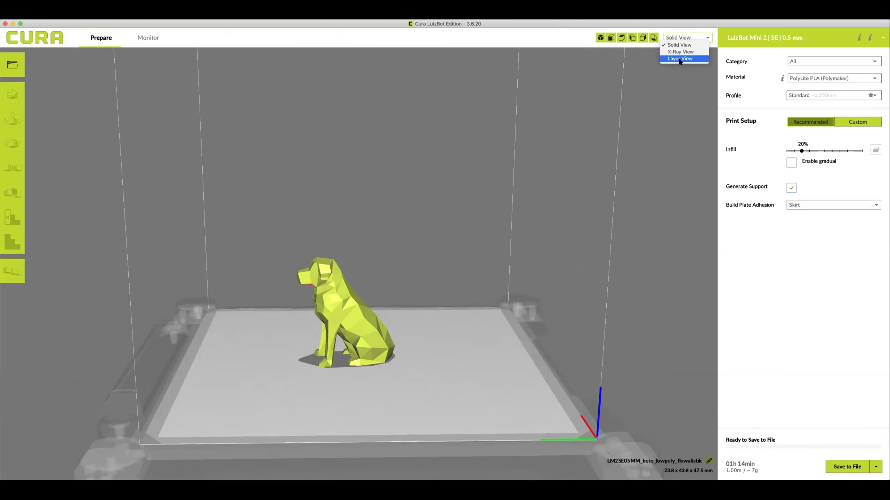
{"action": "left_click", "coordinate": [679, 56]}
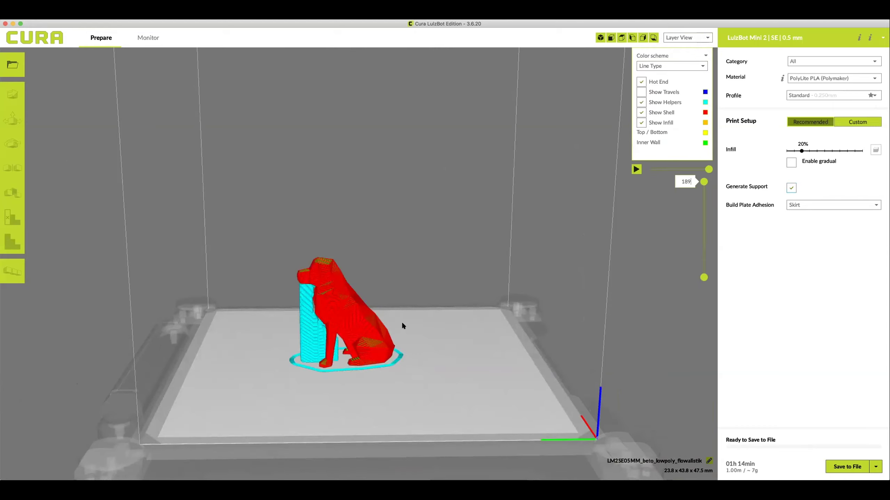
- Lower the layer preview to layer 164 and examine the infill inside the dog's head and the supports from several angles
{"action": "scroll", "coordinate": [401, 348], "scroll_direction": "down", "scroll_amount": 3}
{"action": "scroll", "coordinate": [401, 351], "scroll_direction": "up", "scroll_amount": 10}
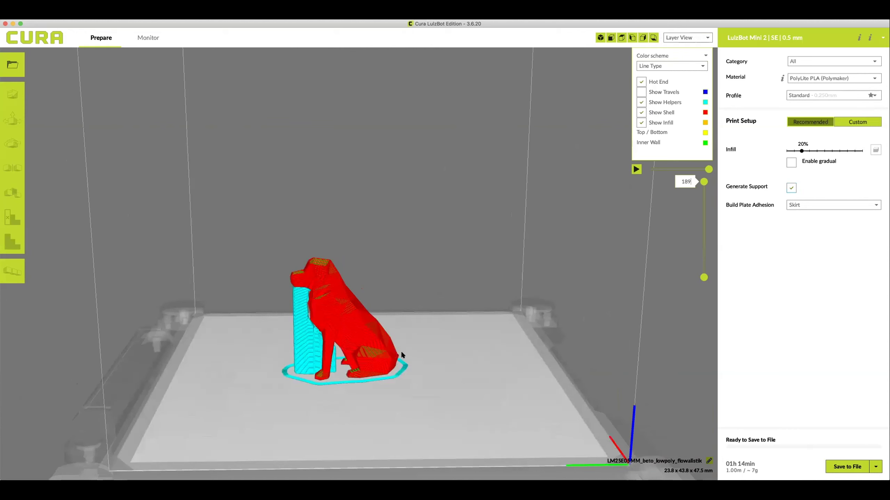
{"action": "right_click_drag", "start_coordinate": [400, 351], "coordinate": [444, 306]}
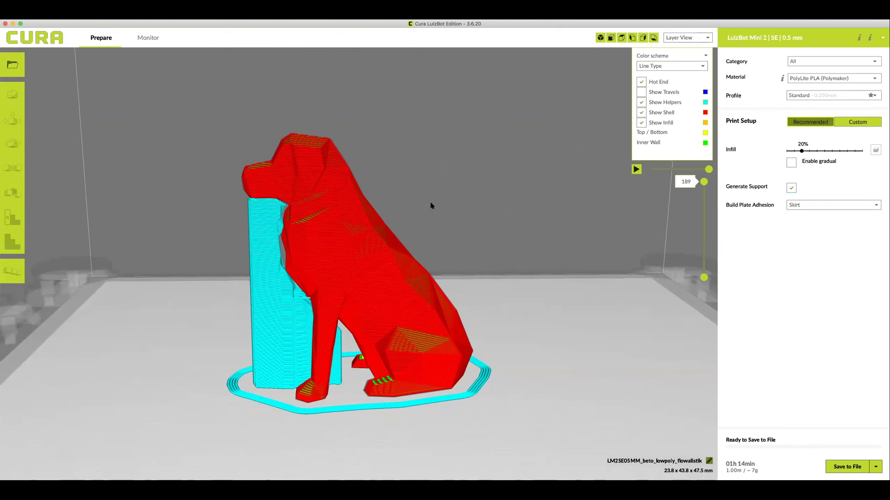
{"action": "right_click_drag", "start_coordinate": [430, 201], "coordinate": [433, 220]}
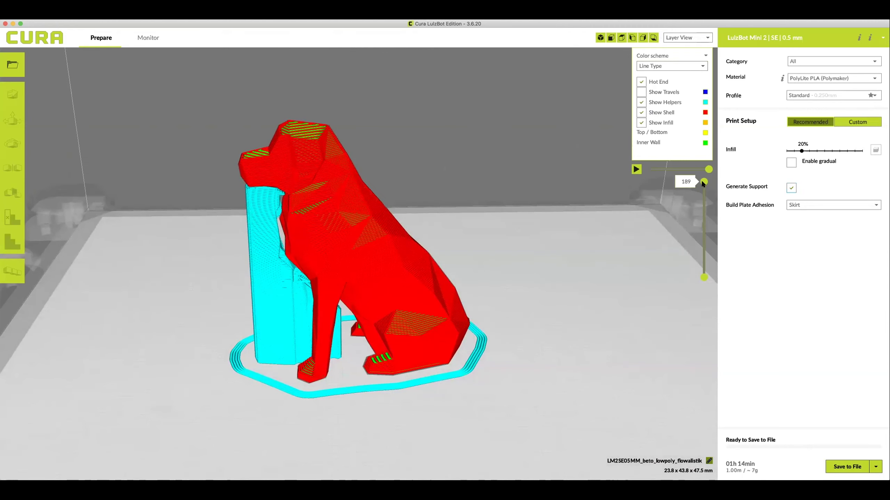
{"action": "left_click_drag", "start_coordinate": [704, 181], "coordinate": [704, 193]}
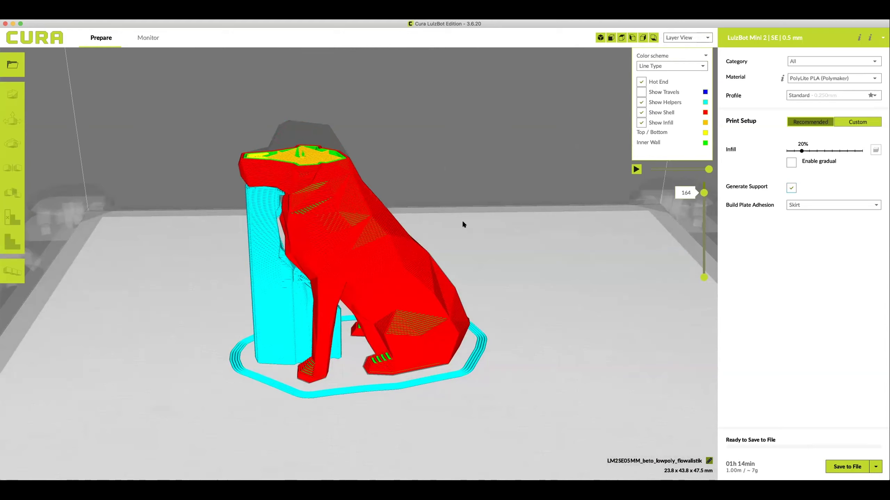
{"action": "right_click_drag", "start_coordinate": [466, 236], "coordinate": [465, 292]}
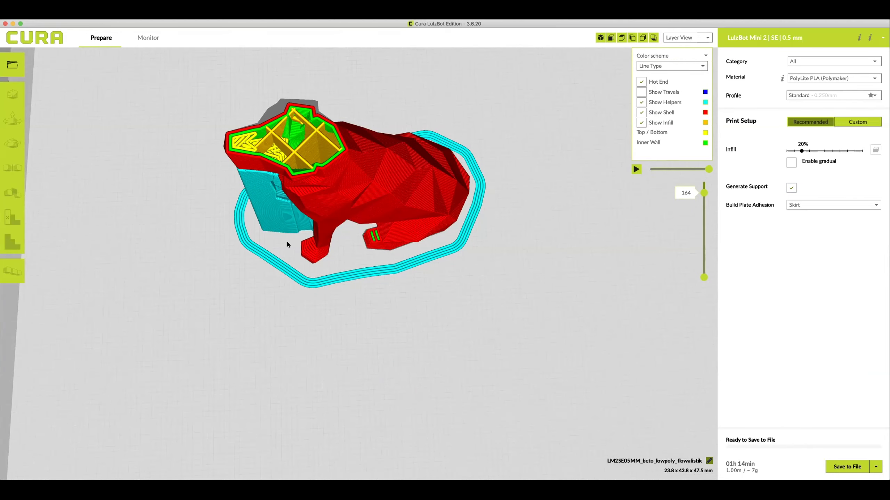
{"action": "right_click_drag", "start_coordinate": [286, 244], "coordinate": [238, 184]}
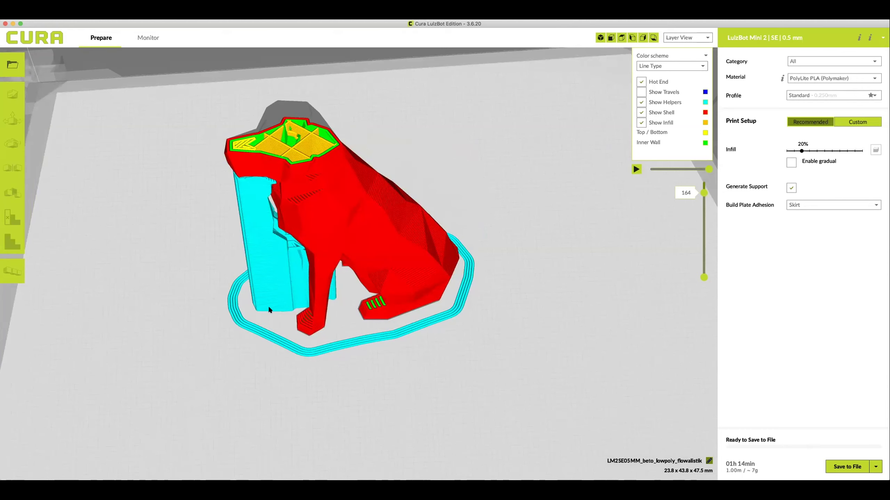
{"action": "right_click_drag", "start_coordinate": [268, 306], "coordinate": [323, 330]}
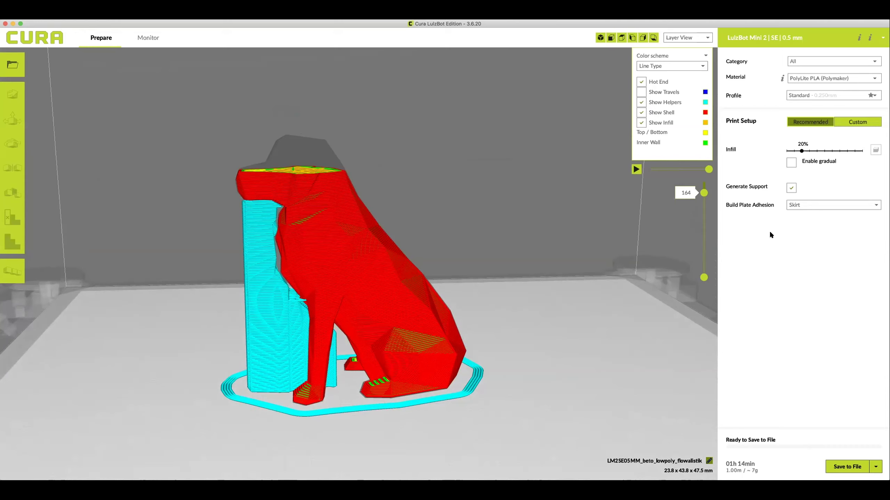
- Try Brim as the build plate adhesion to preview it around the dog, then set the adhesion back to Skirt
{"action": "left_click", "coordinate": [801, 204]}
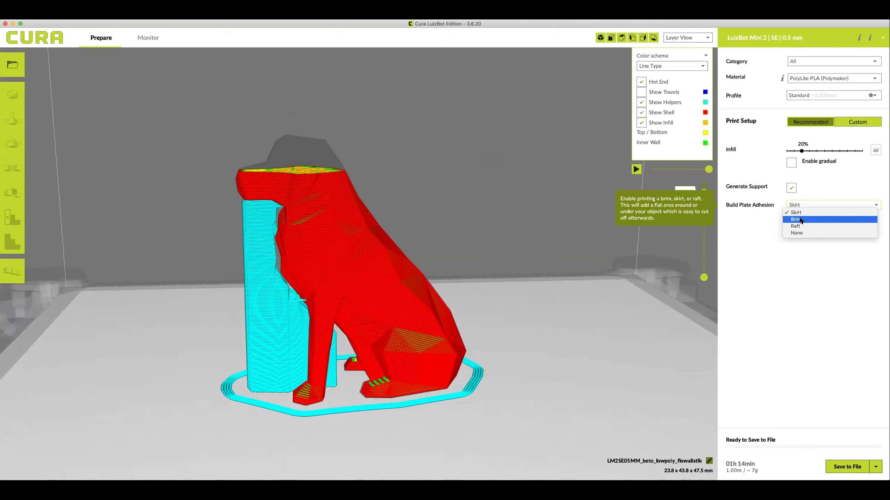
{"action": "left_click", "coordinate": [801, 219]}
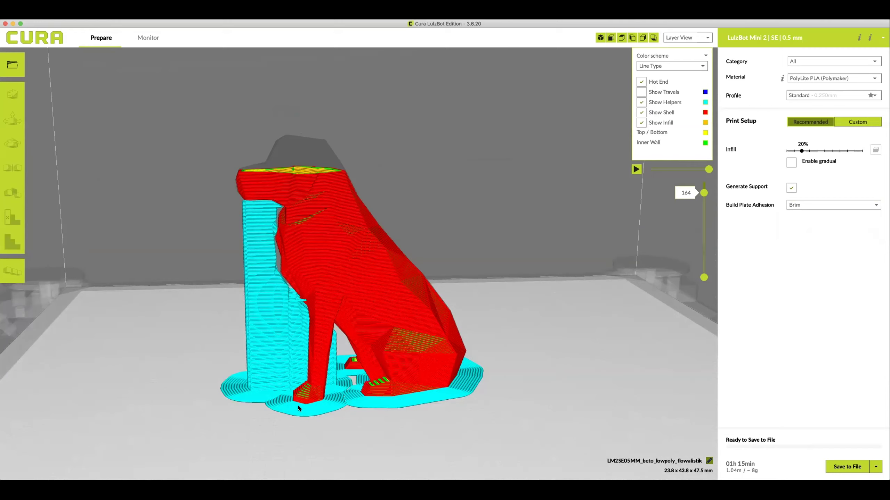
{"action": "left_click", "coordinate": [833, 204]}
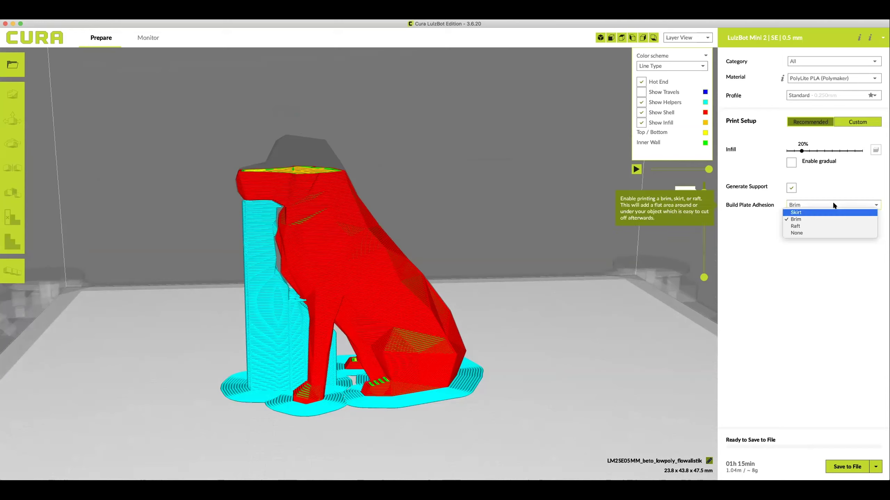
{"action": "left_click", "coordinate": [803, 213]}
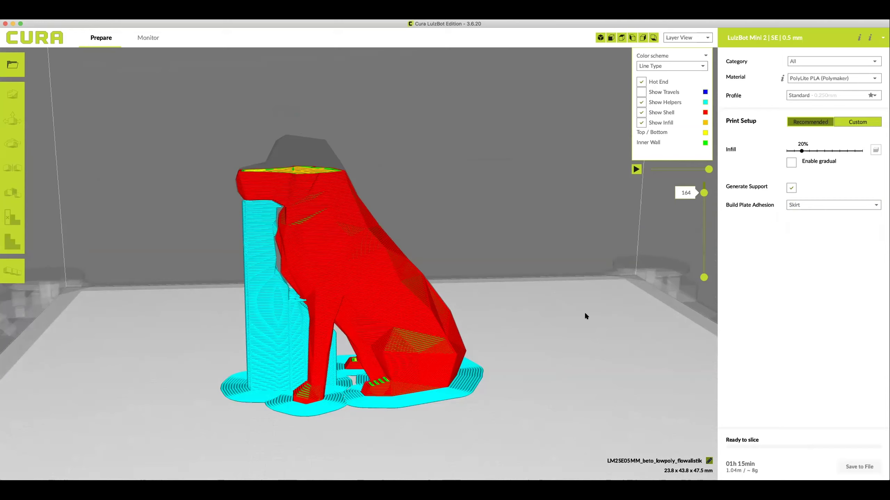
- Raise the layer preview back to the top layer, 189, and start printing the dog via USB
{"action": "right_click_drag", "start_coordinate": [506, 382], "coordinate": [482, 390]}
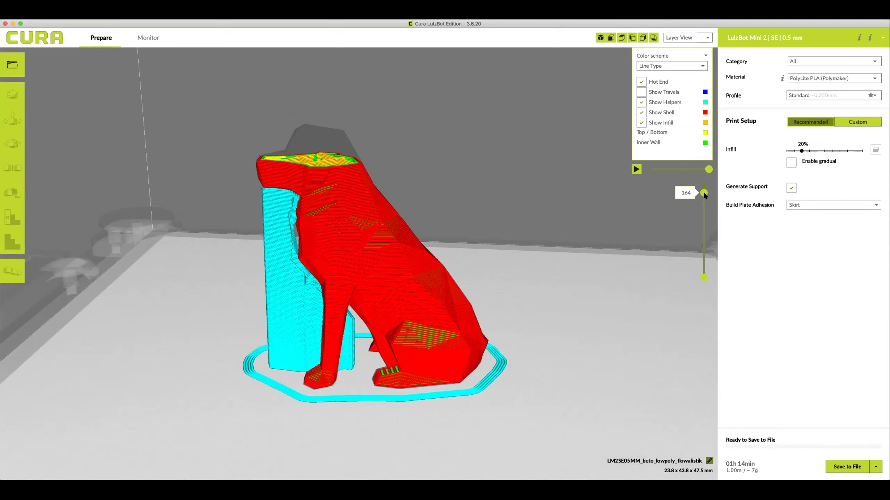
{"action": "left_click_drag", "start_coordinate": [704, 194], "coordinate": [706, 171]}
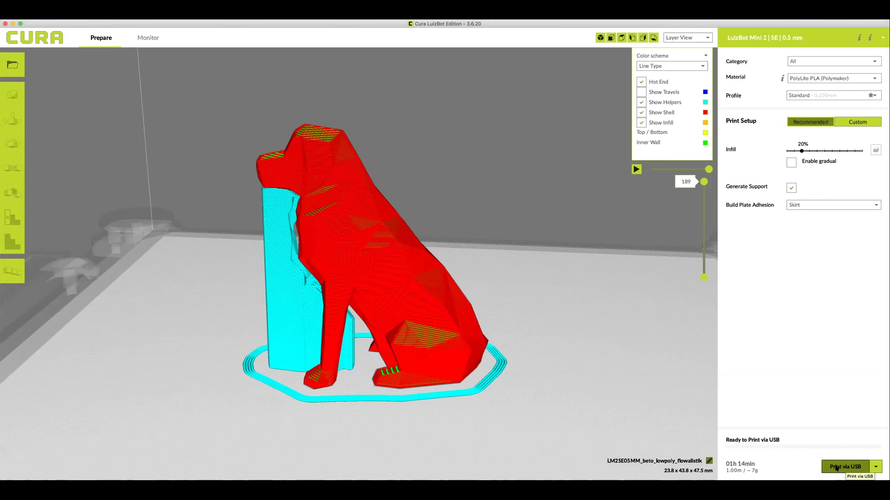
{"action": "left_click", "coordinate": [837, 467]}
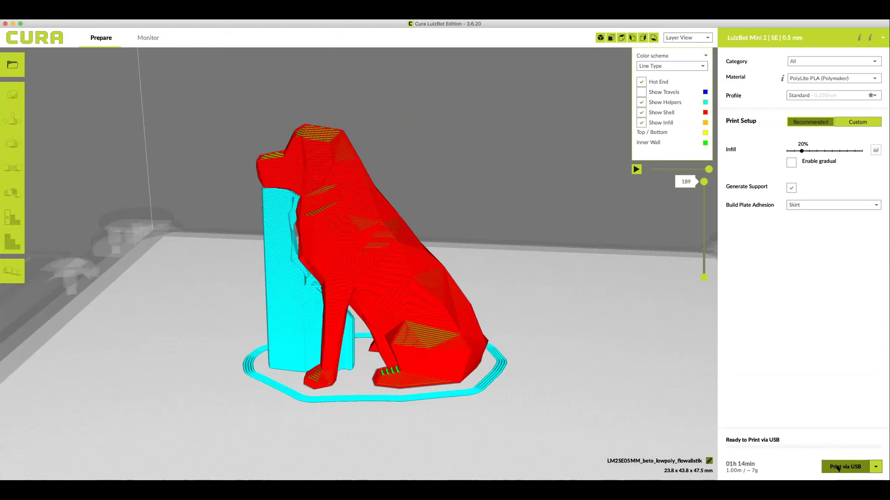